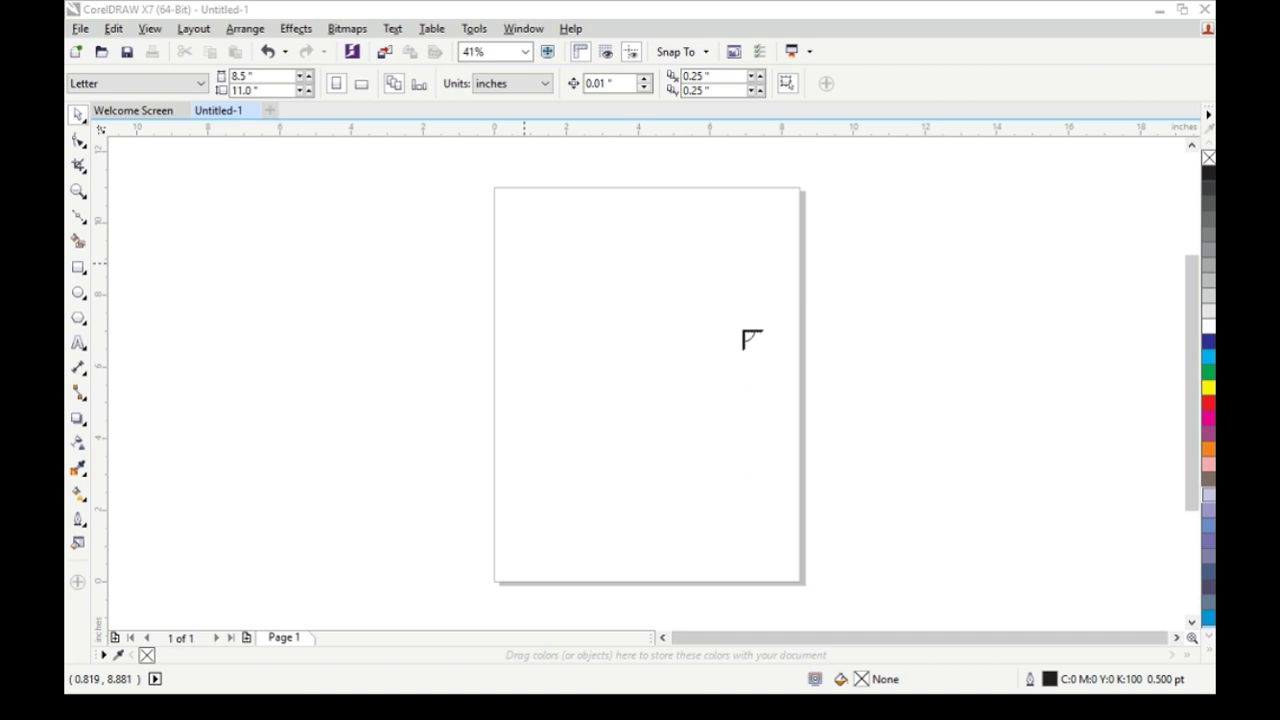
- Place the photo, enlarge it to fill the page, and zoom in on the bag and lower coat
key("Return")
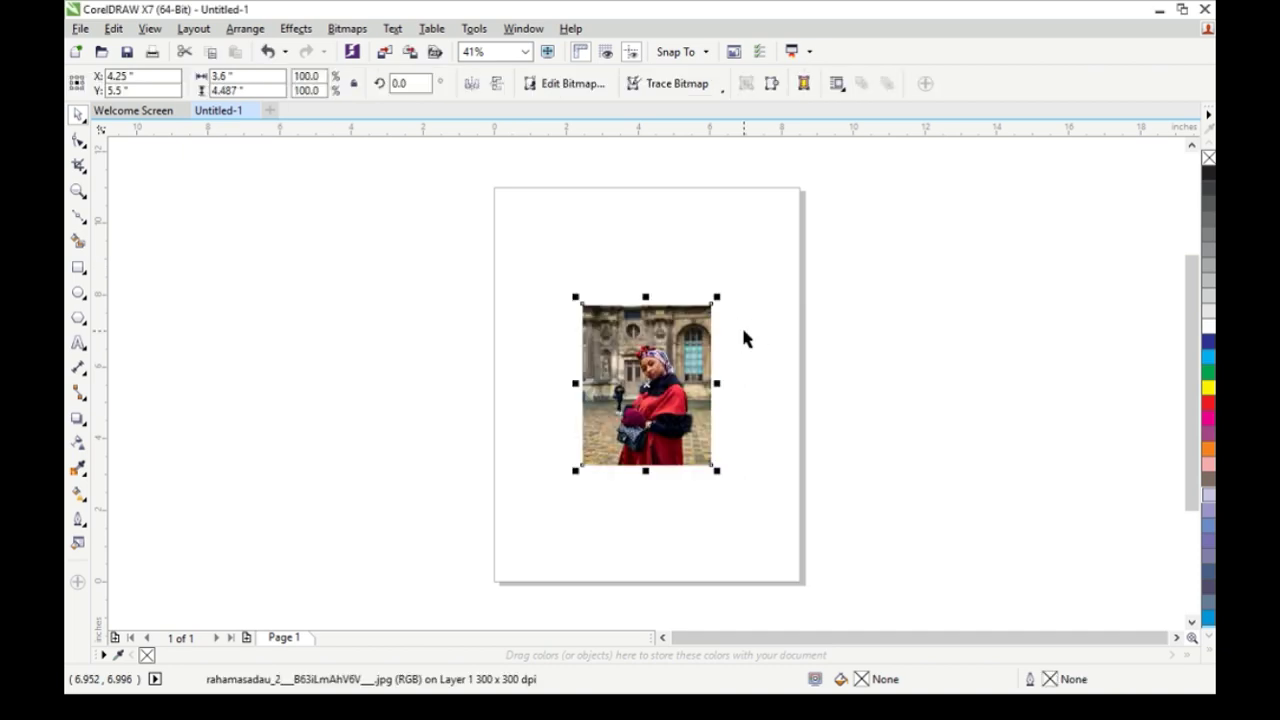
left_click_drag(716, 298, 840, 158)
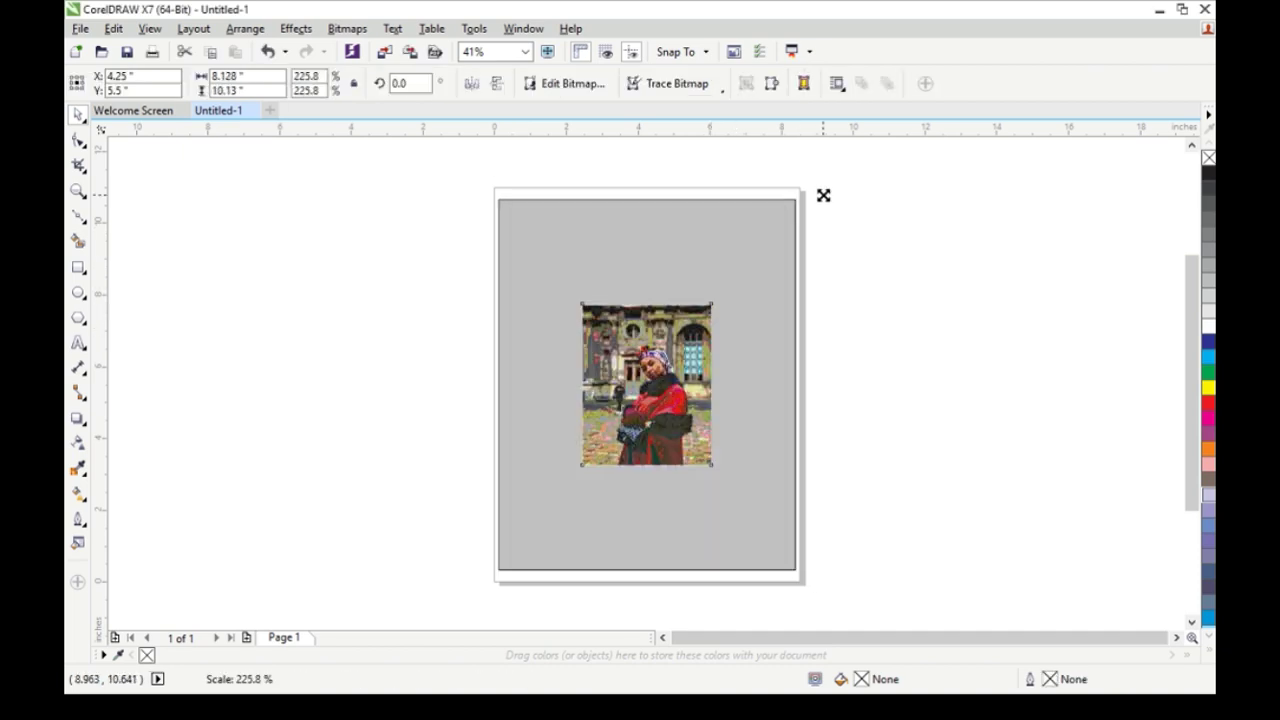
left_click(906, 549)
key("z")
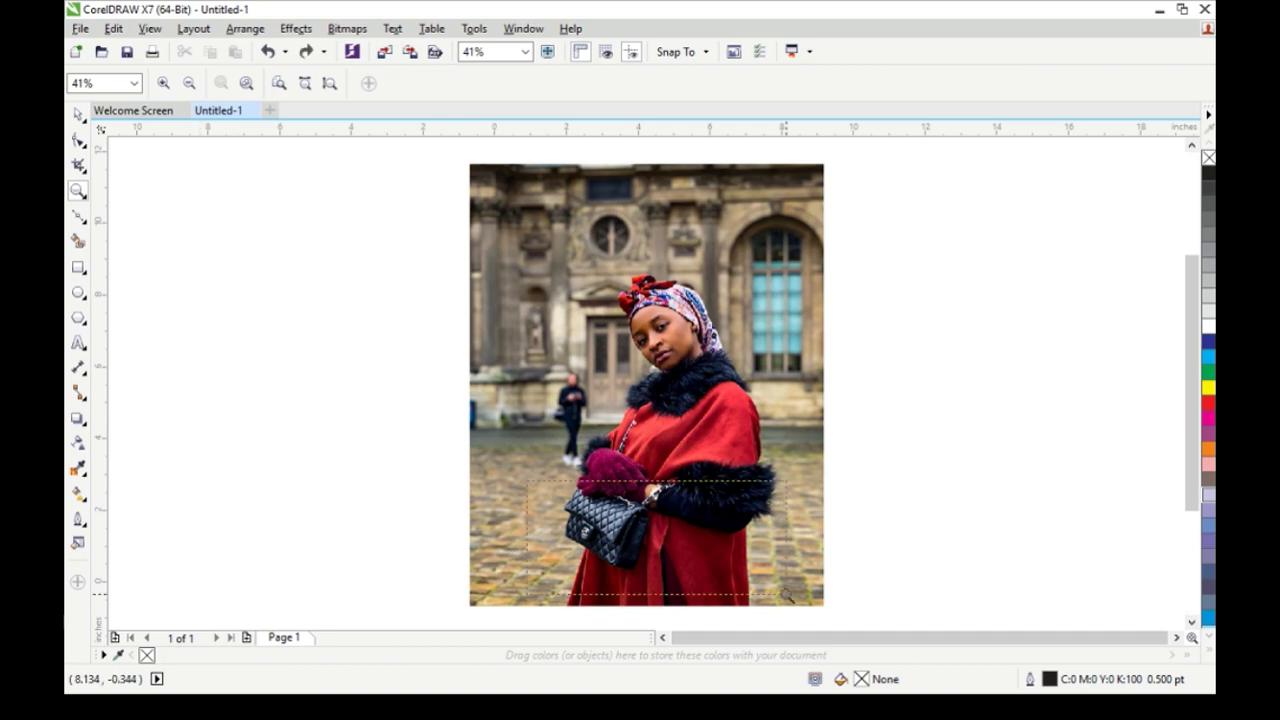
left_click_drag(530, 557, 789, 604)
- Bezier-trace the skirt's left edge from its lower-left corner up to the top of the bag
left_click(77, 216)
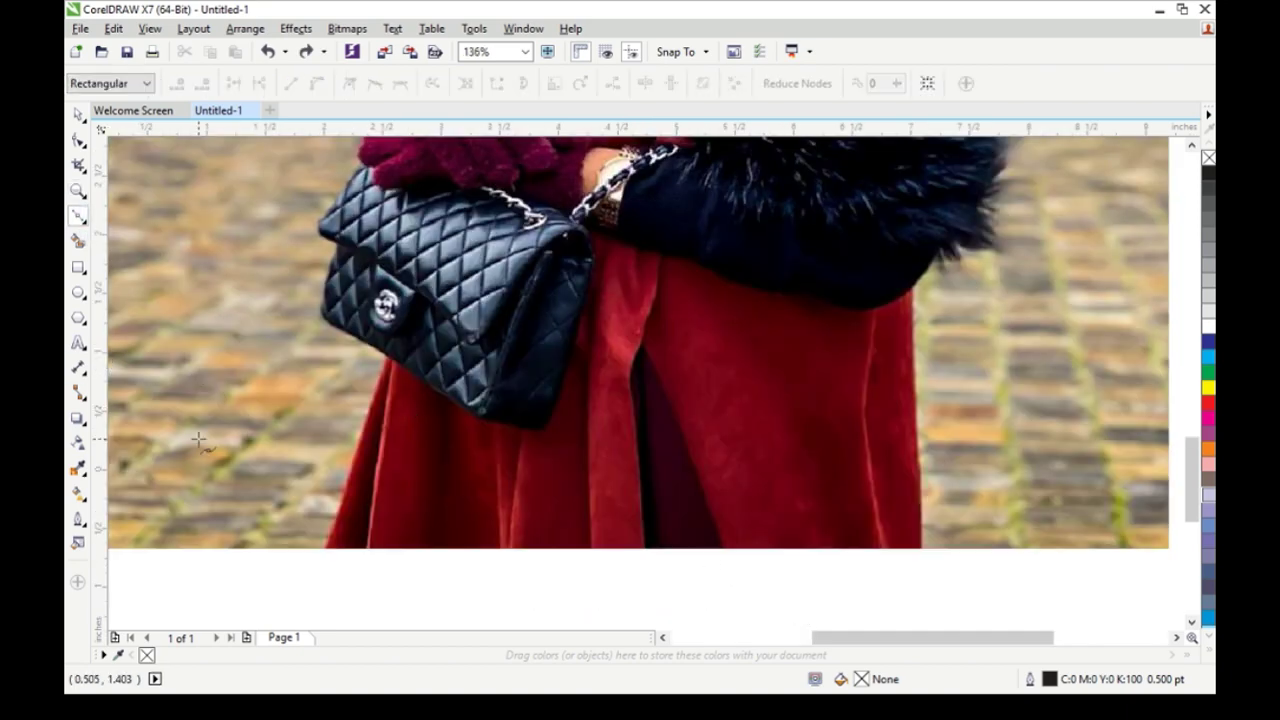
left_click(378, 402)
key("Escape")
left_click(329, 548)
left_click(366, 410)
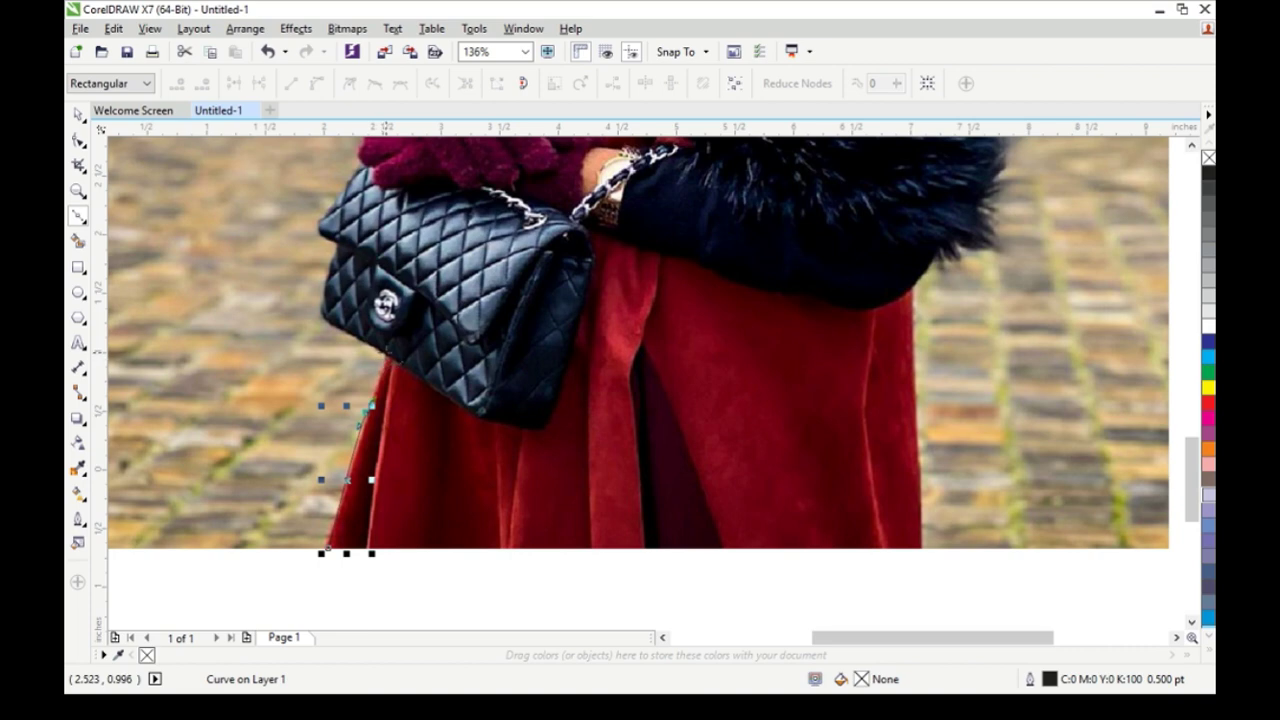
left_click(390, 352)
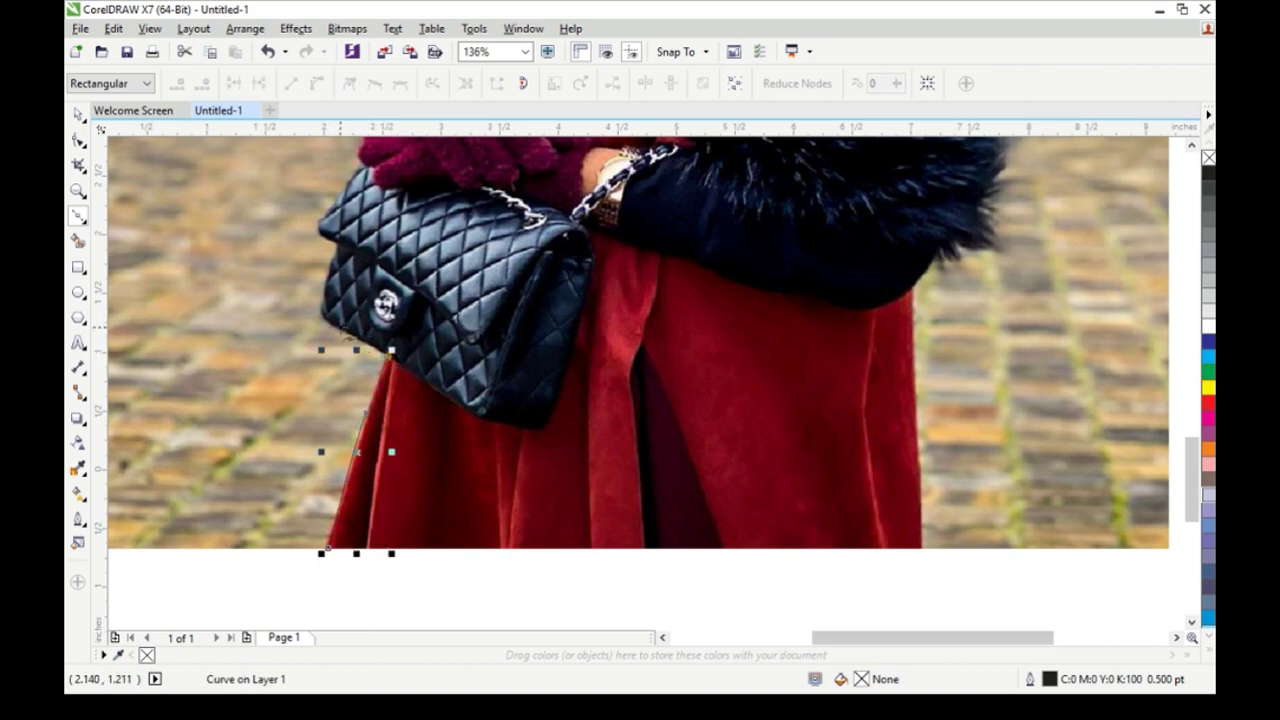
left_click(320, 326)
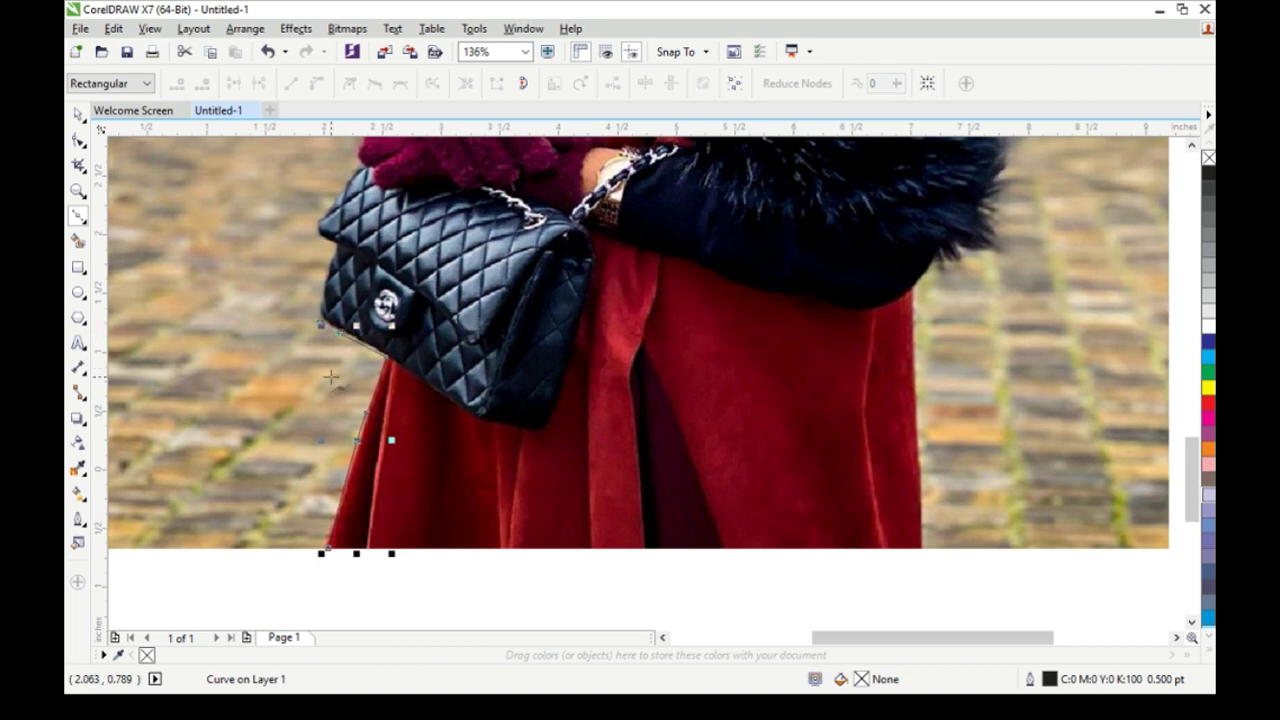
left_click(337, 256)
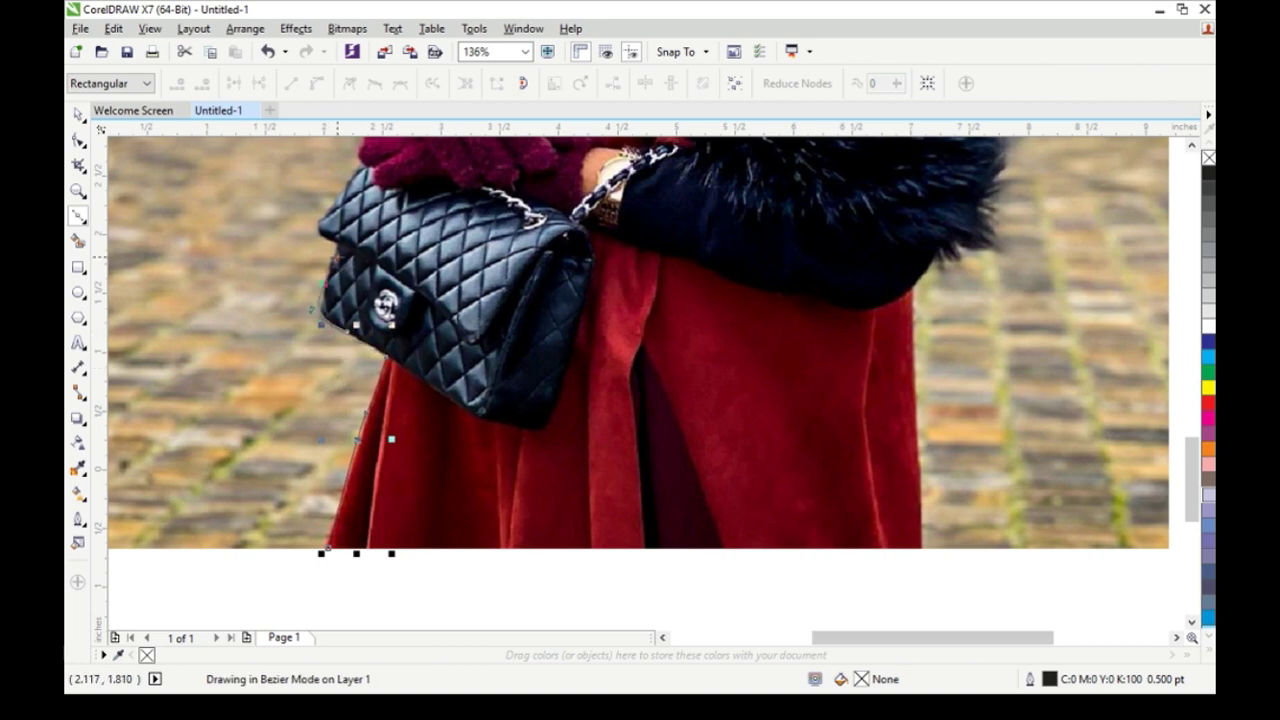
left_click(314, 228)
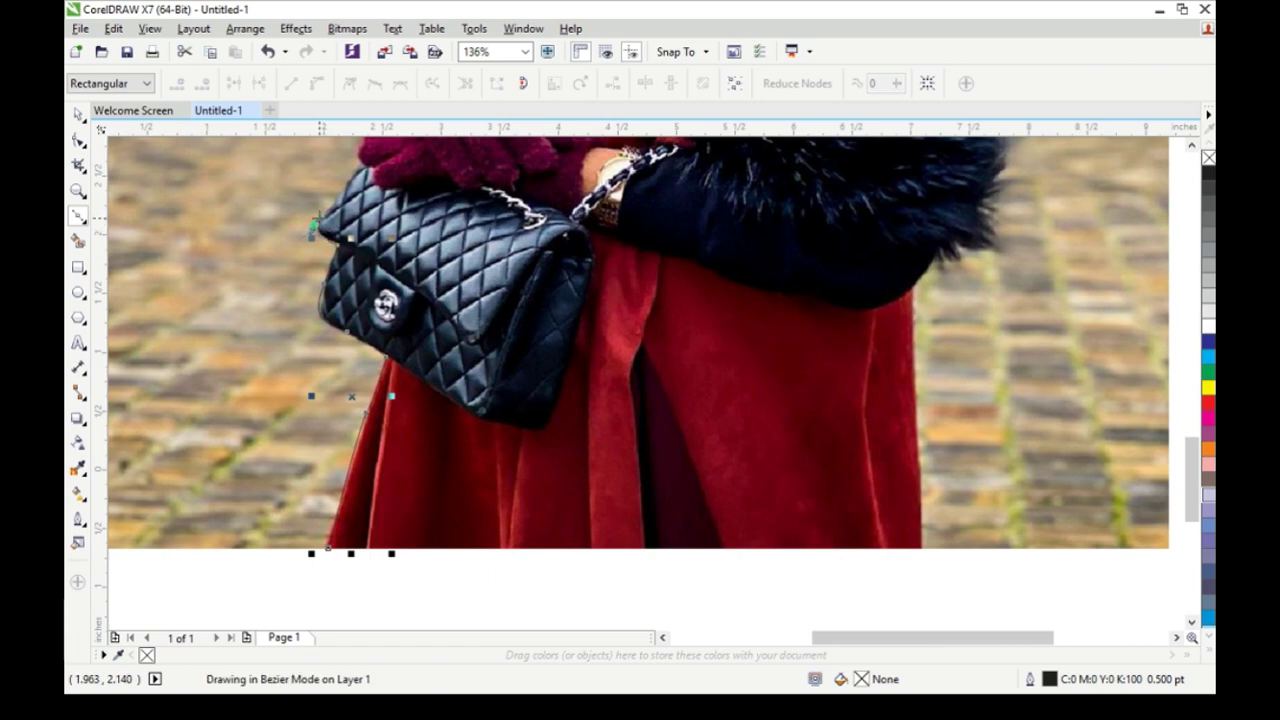
- Zoom closer and continue the Bezier outline around the glove and up over the fur
scroll(314, 228, "up", 5)
left_click(79, 190)
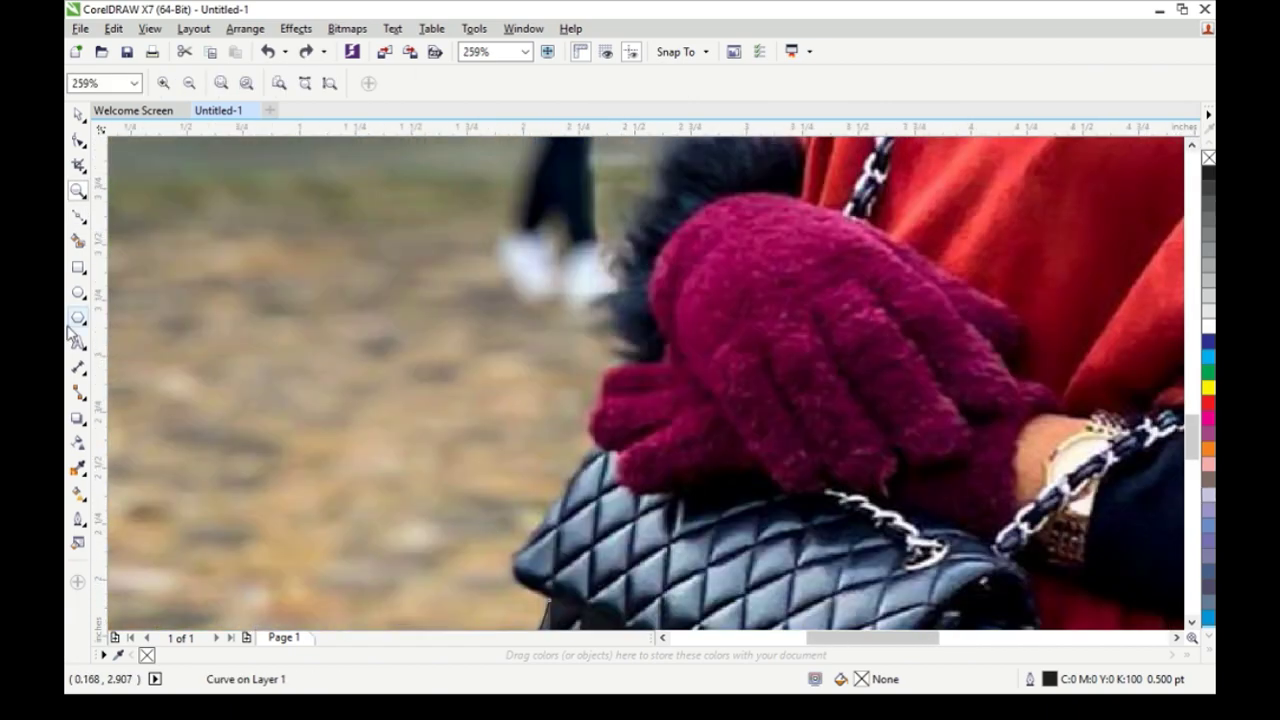
left_click(78, 215)
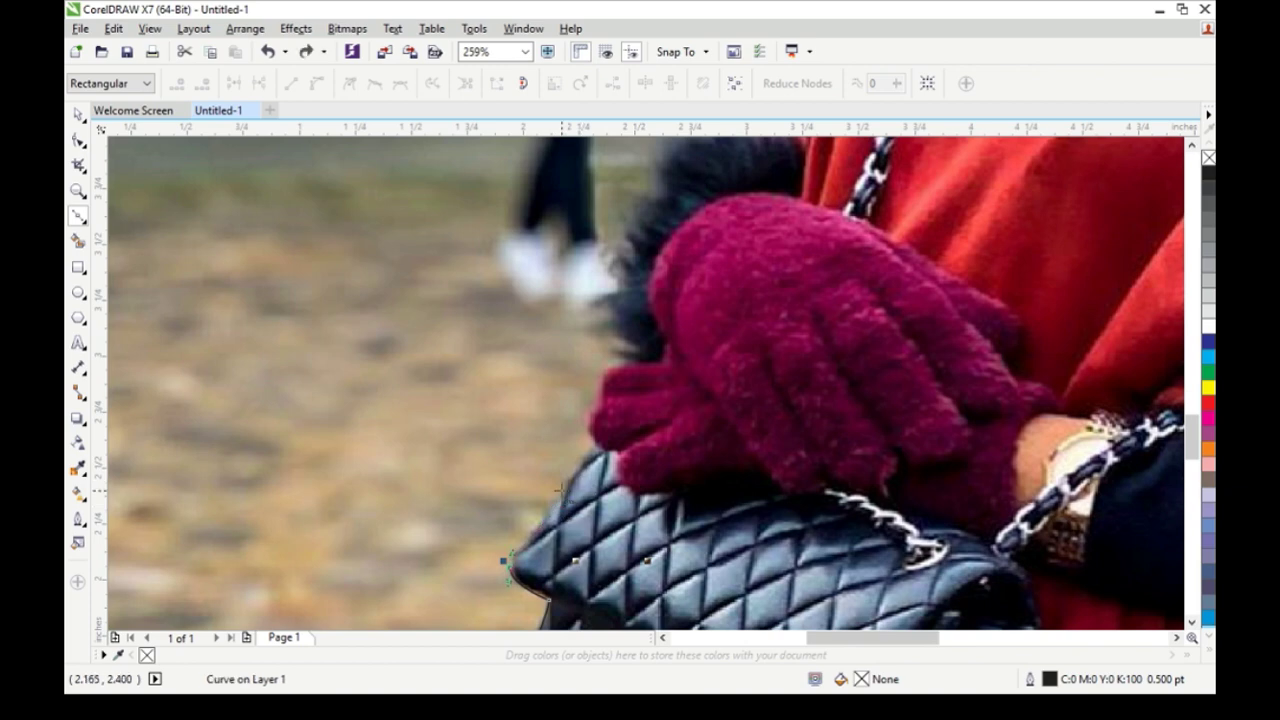
left_click_drag(592, 442, 590, 470)
left_click_drag(628, 356, 647, 352)
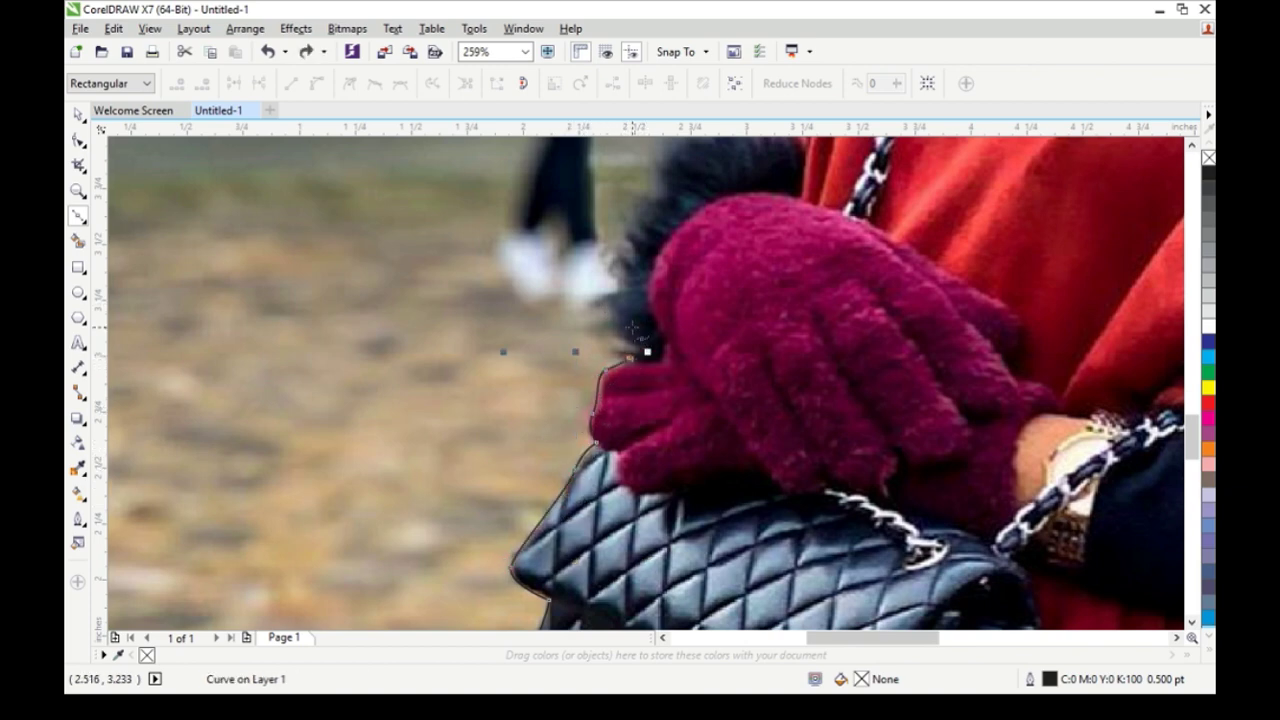
left_click(662, 225)
- Trace along the fur and up the red coat's edge, curving along the fur collar
scroll(666, 220, "up", 5)
left_click(715, 480)
left_click_drag(770, 470, 837, 418)
left_click(858, 397)
left_click(918, 287)
left_click(908, 222)
scroll(1190, 388, "up", 3)
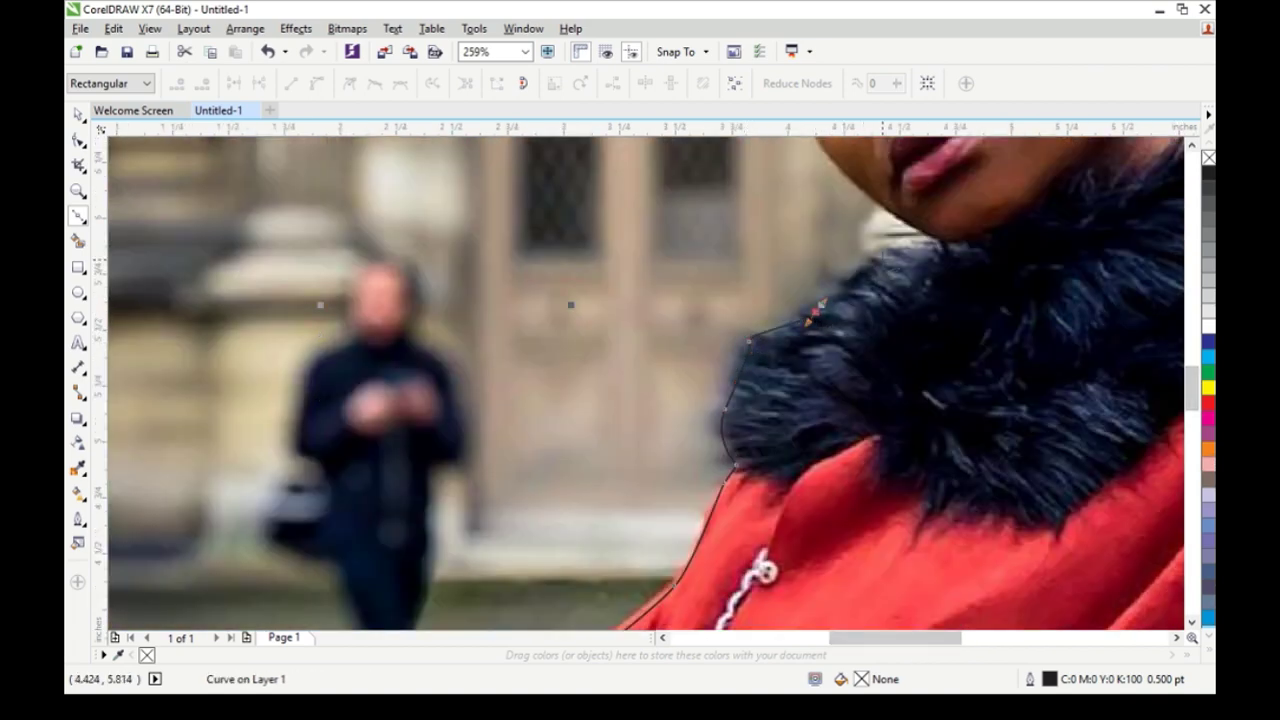
left_click_drag(941, 231, 630, 230)
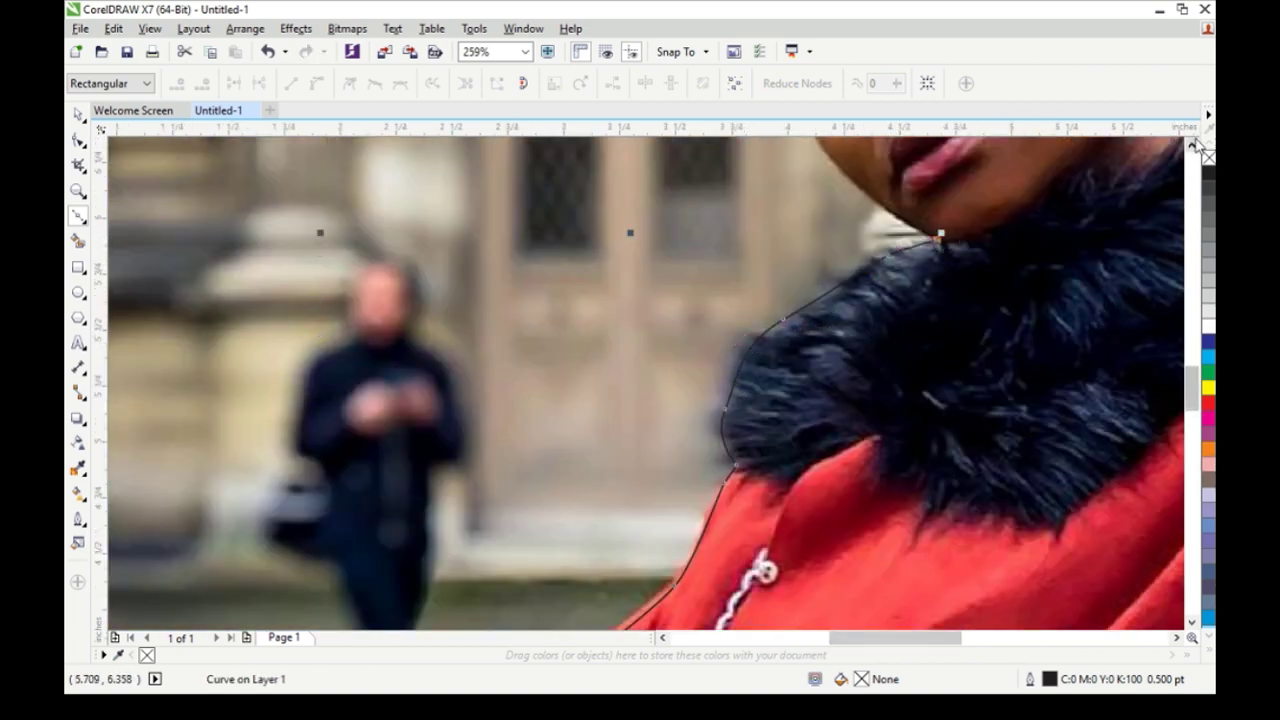
- Add nodes up the left edge of the face
scroll(825, 455, "up", 3)
left_click(825, 455)
left_click(790, 395)
left_click(752, 332)
left_click(740, 284)
- Trace up the left edge of the headwrap
scroll(736, 244, "up", 3)
left_click(724, 432)
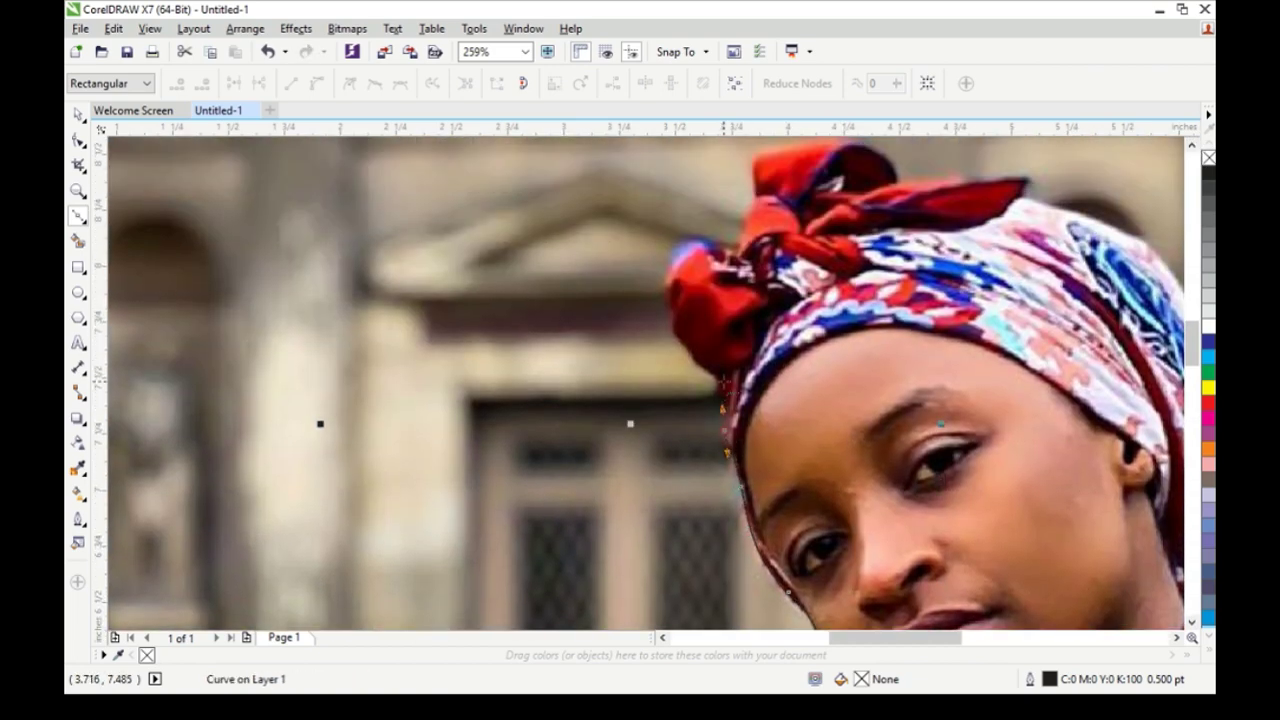
left_click(723, 382)
left_click(666, 316)
left_click(666, 290)
left_click(740, 236)
- Curve the outline over the bow, undo a misplaced node, and head down the headwrap's right side
scroll(852, 196, "up", 1)
mouse_move(752, 158)
left_mouse_down()
mouse_move(860, 195)
mouse_move(900, 241)
left_mouse_up()
left_click(1028, 239)
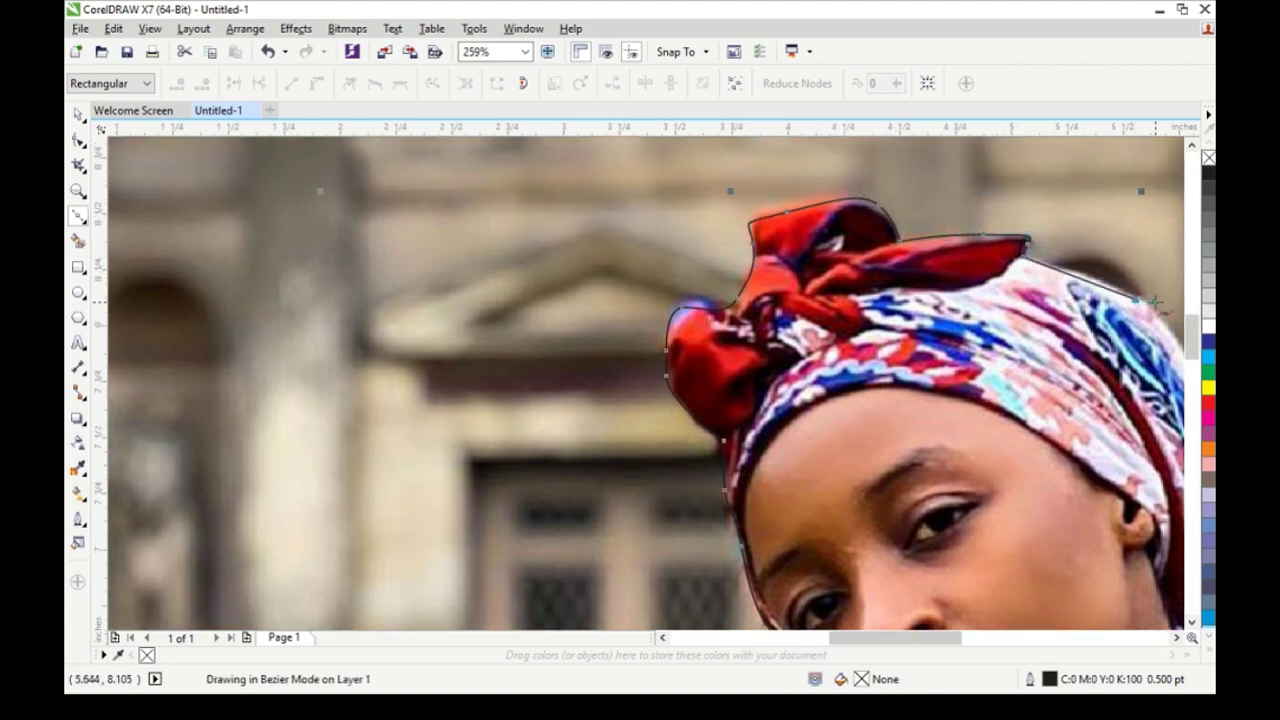
key("ctrl+z")
scroll(918, 315, "right", 4)
left_click(918, 315)
- Scroll down and trace the red coat's right edge downward
left_click_drag(1042, 548, 1058, 572)
scroll(1058, 560, "down", 1)
scroll(1058, 562, "down", 4)
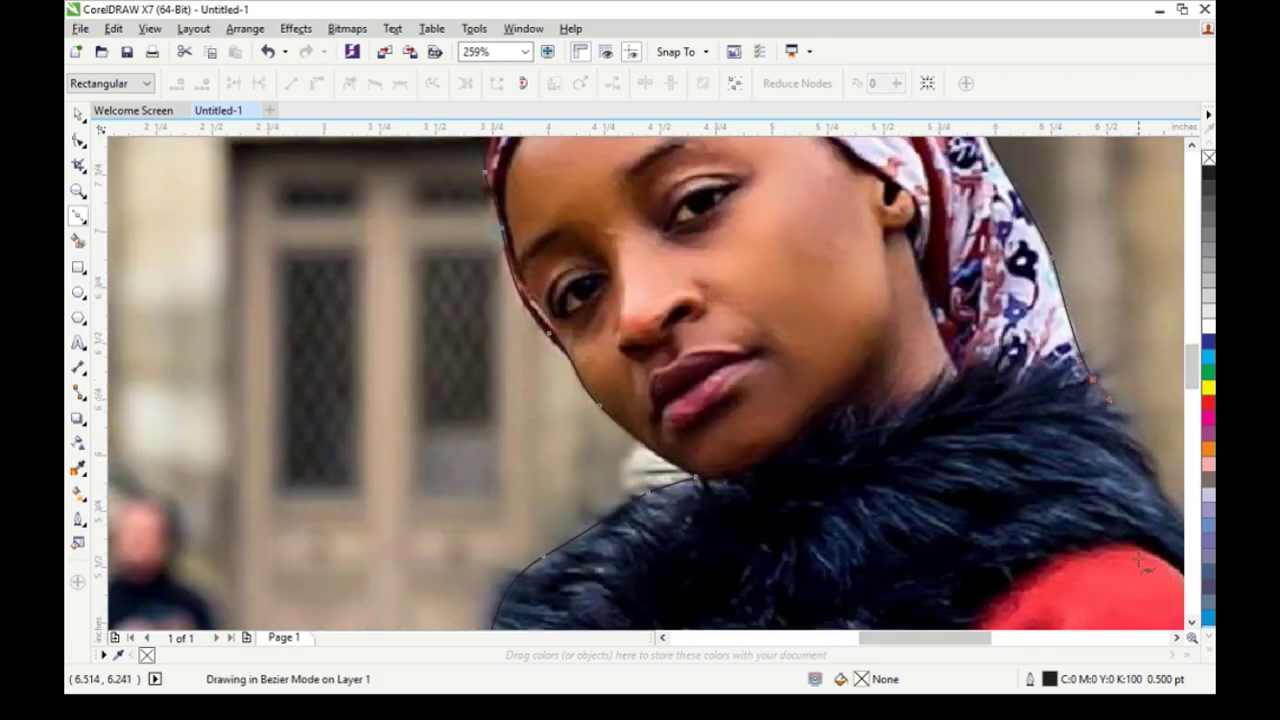
scroll(1008, 614, "right", 3)
left_click_drag(1008, 614, 1045, 630)
scroll(1045, 630, "right", 9)
scroll(560, 600, "down", 4)
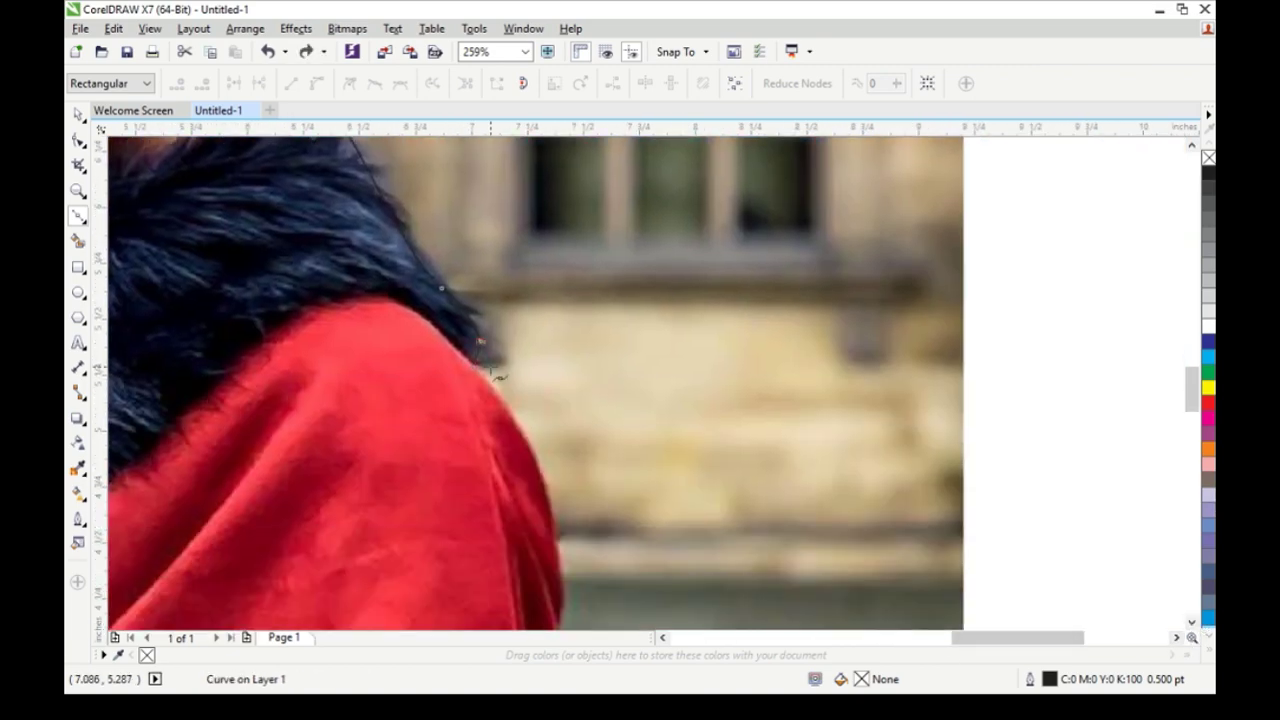
left_click(564, 612)
scroll(564, 612, "down", 4)
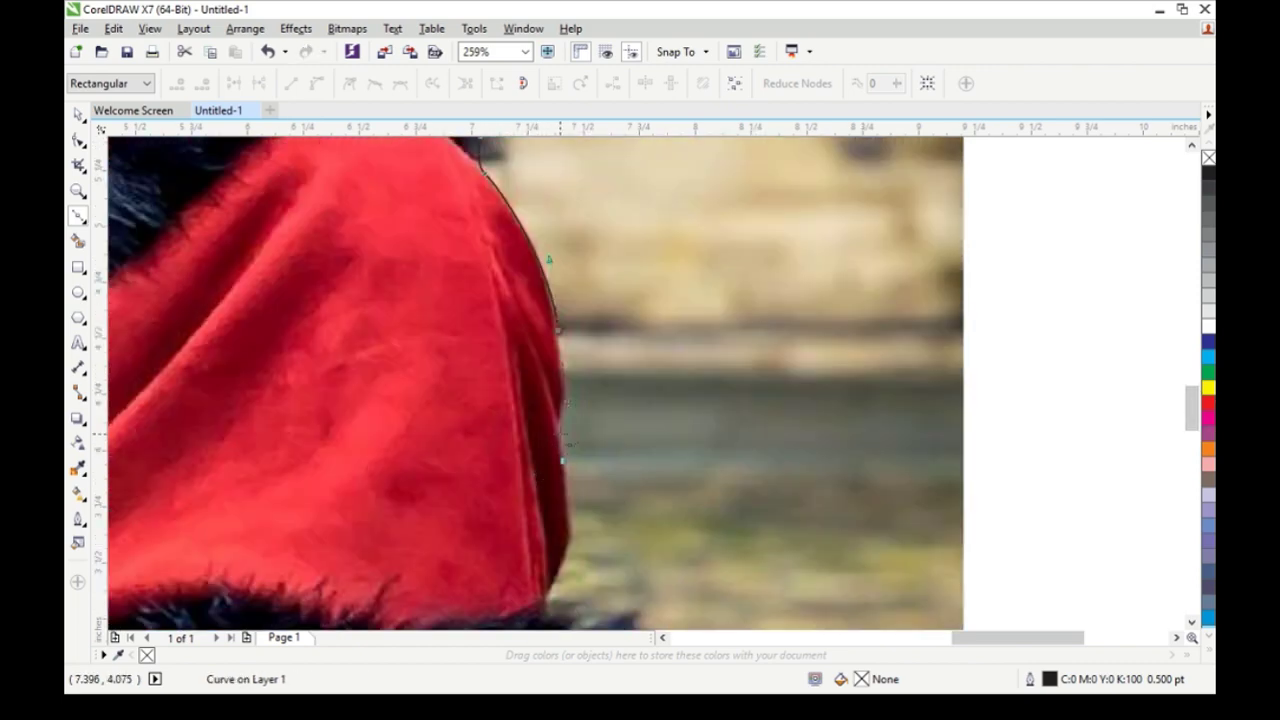
left_click(569, 534)
left_click(544, 607)
scroll(560, 600, "down", 3)
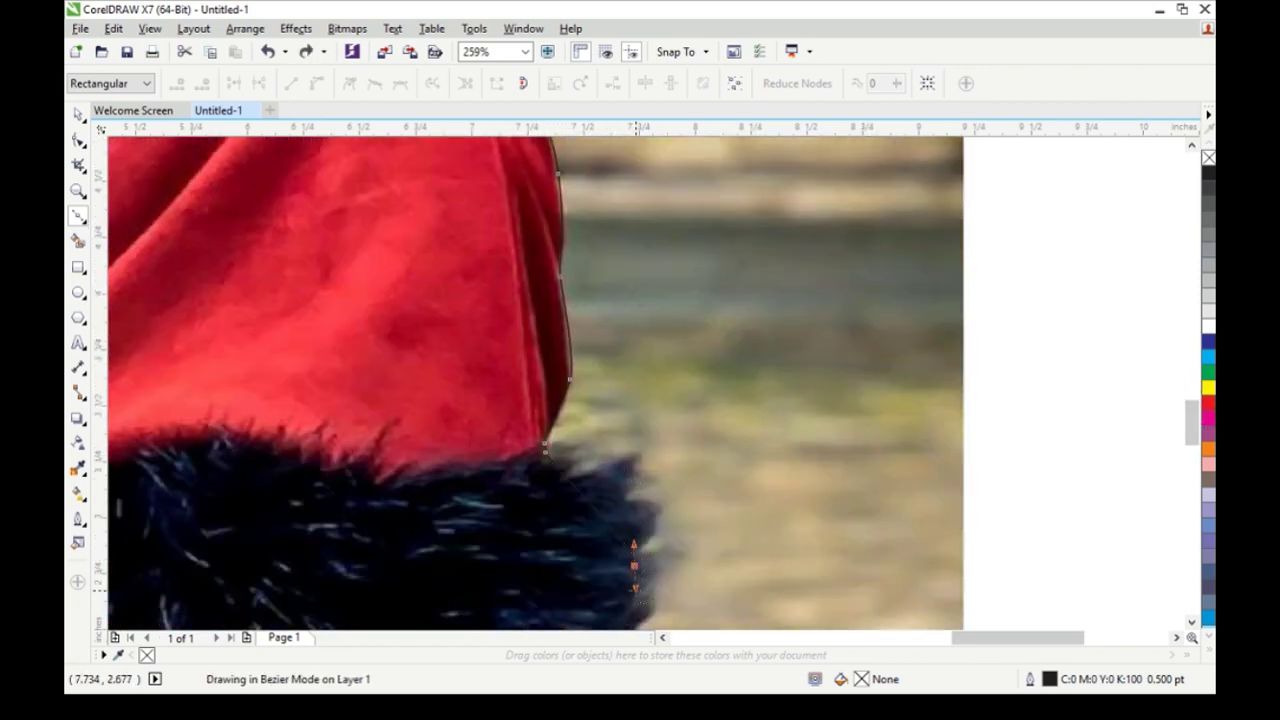
- Trace along the fur edge and the skirt hem to close the outline at the photo's bottom
left_click(634, 565)
scroll(634, 565, "down", 3)
left_click_drag(618, 490, 594, 538)
left_click_drag(1192, 445, 1192, 482)
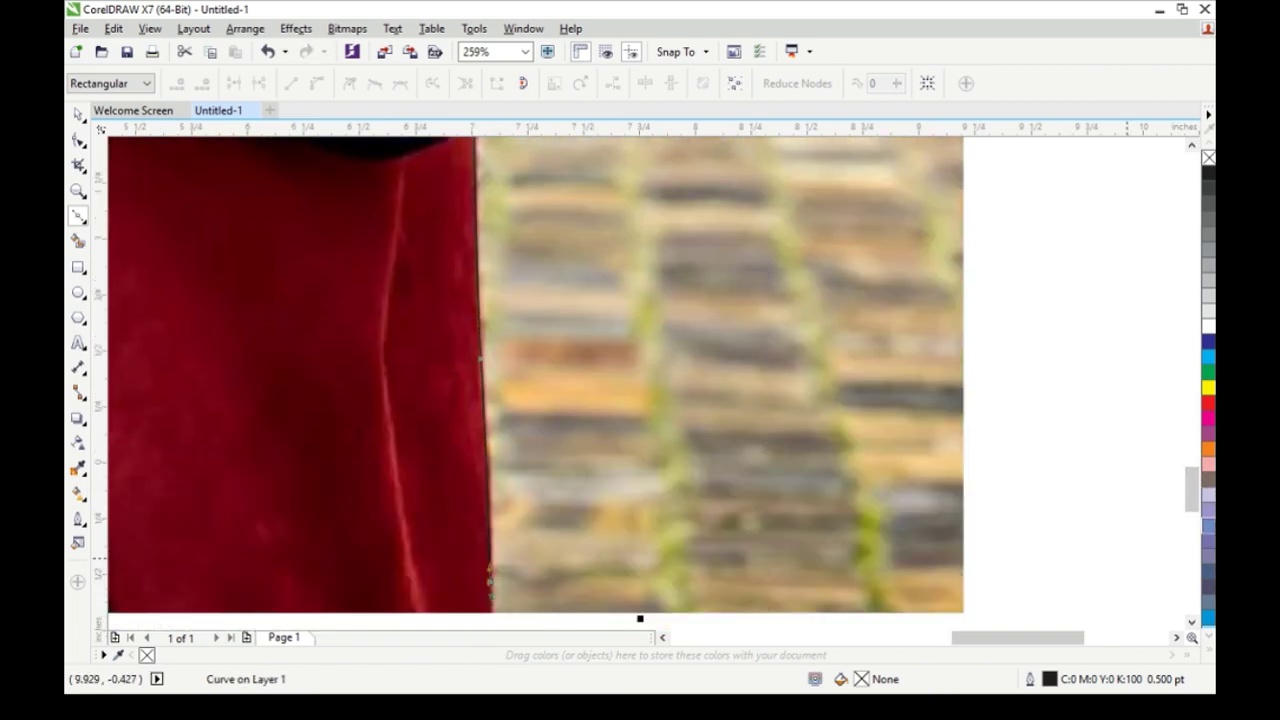
left_click_drag(1192, 490, 1192, 535)
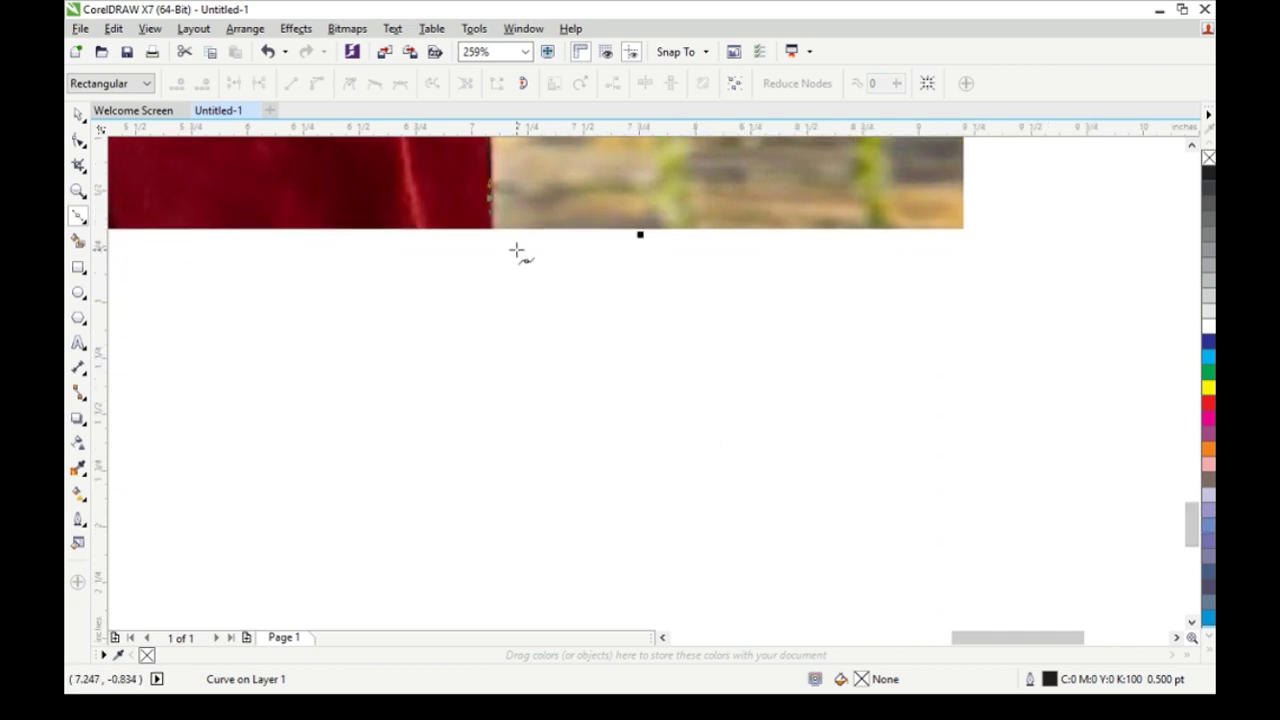
left_click(490, 229)
left_click_drag(1008, 637, 884, 638)
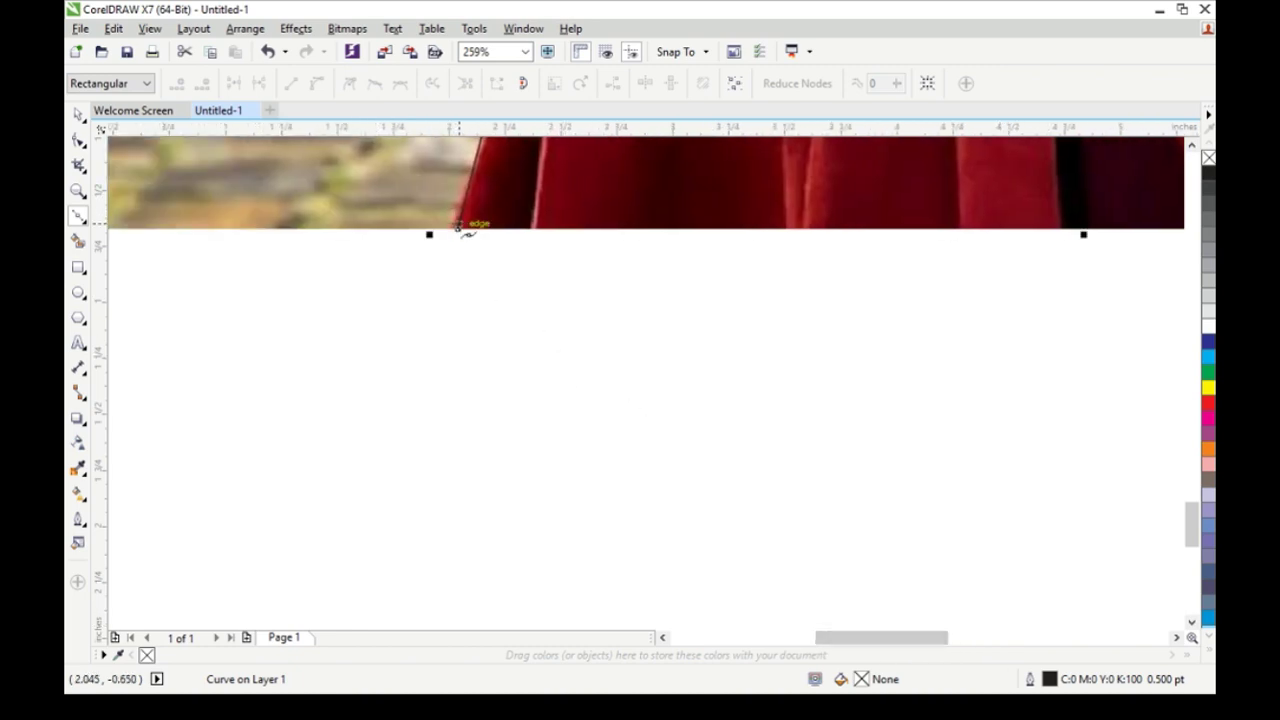
- Zoom out and back in on the photo to inspect the finished outline
key("z")
right_click(490, 231)
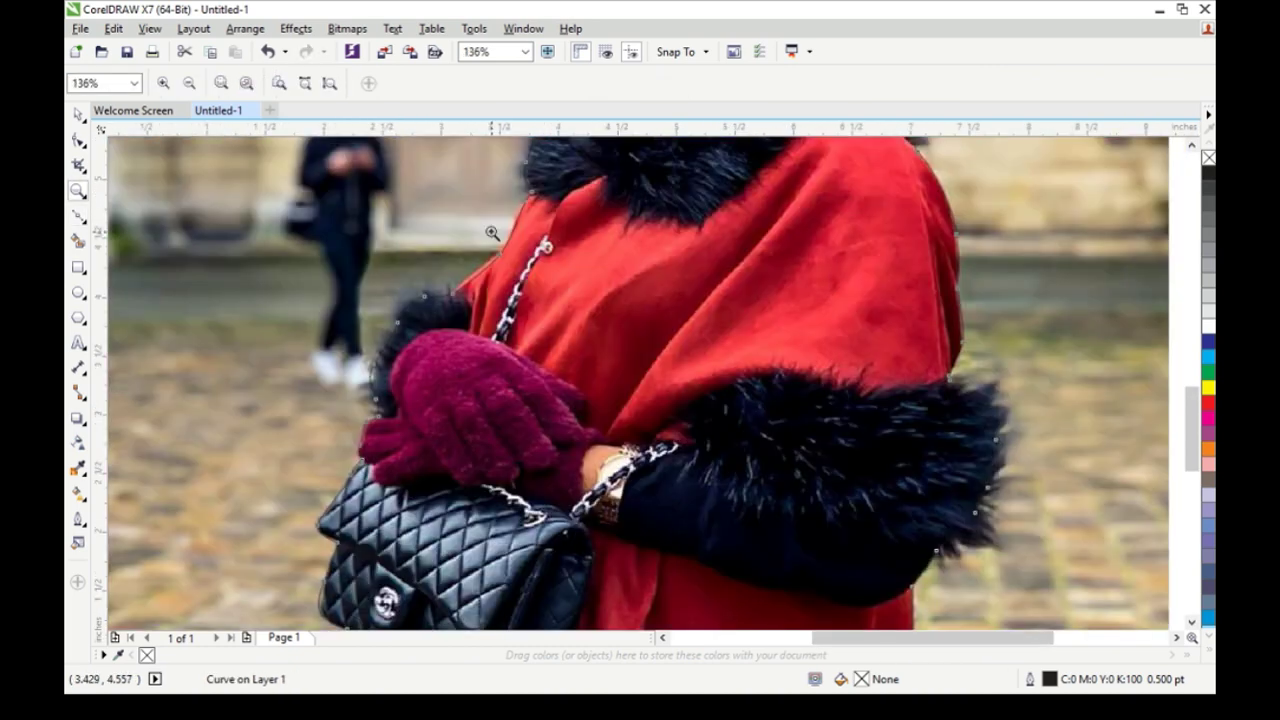
key("shift+F4")
left_click_drag(435, 232, 820, 404)
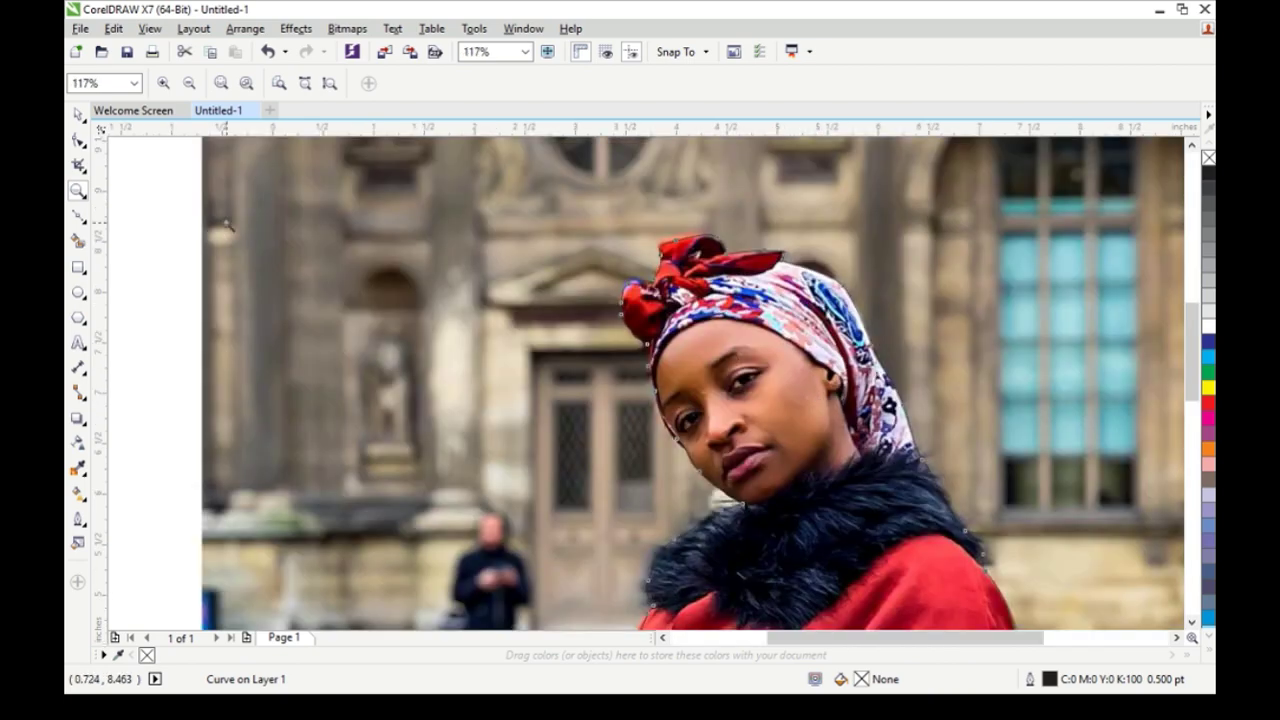
key("shift+F4")
left_click_drag(431, 281, 923, 420)
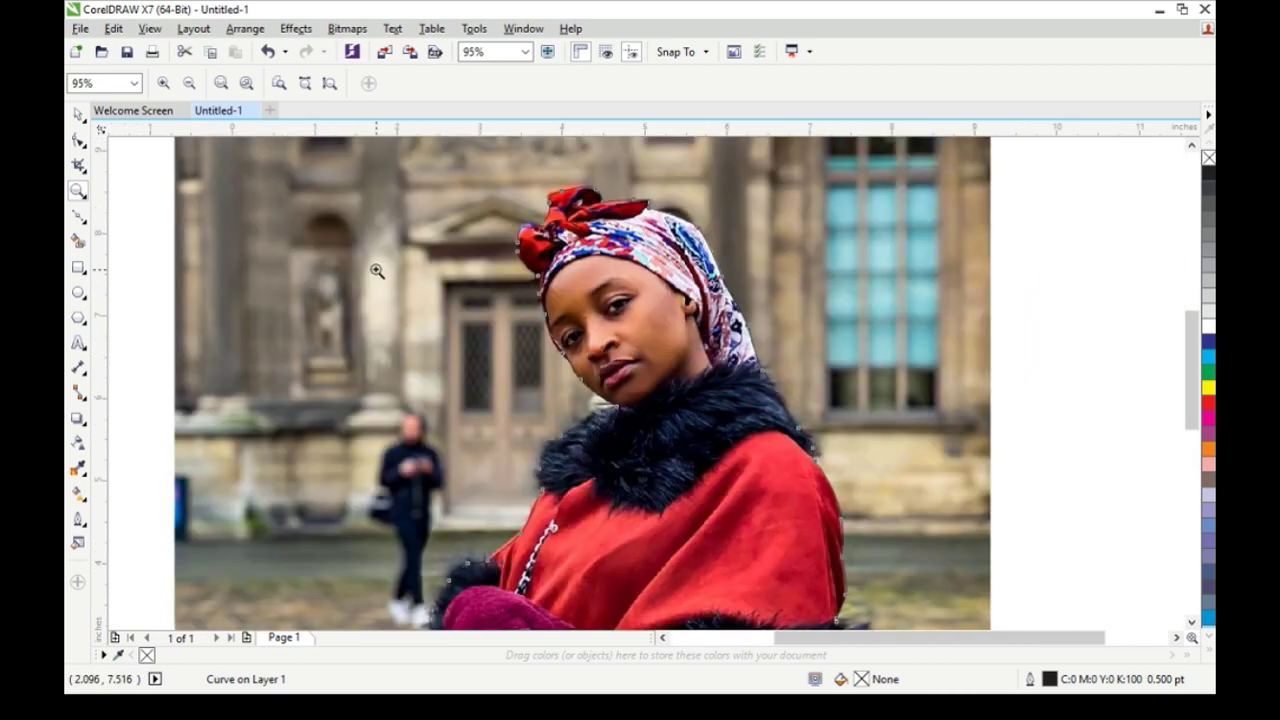
key("space")
- Give the traced curve a yellow outline and return to the full-page view
right_click(1208, 388)
left_click(1033, 440)
key("z")
key("shift+F4")
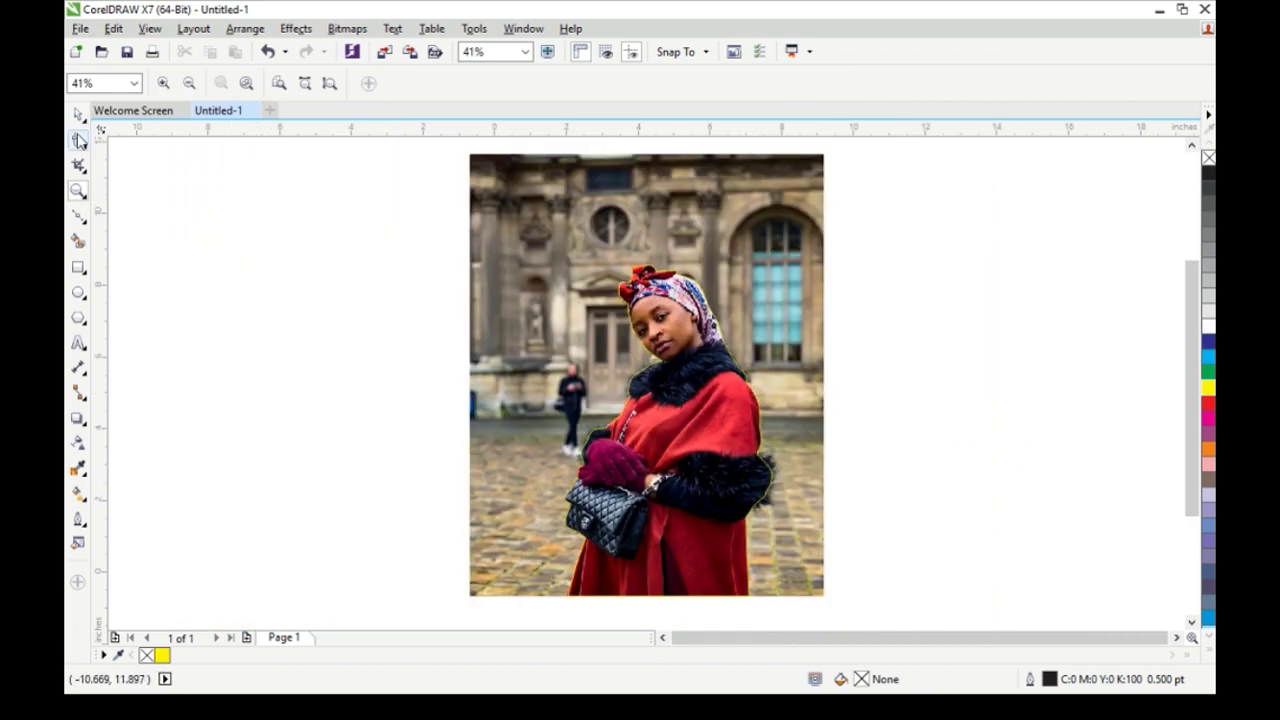
- Select the traced outline and the photo, then Intersect them to cut out the woman
left_click(78, 113)
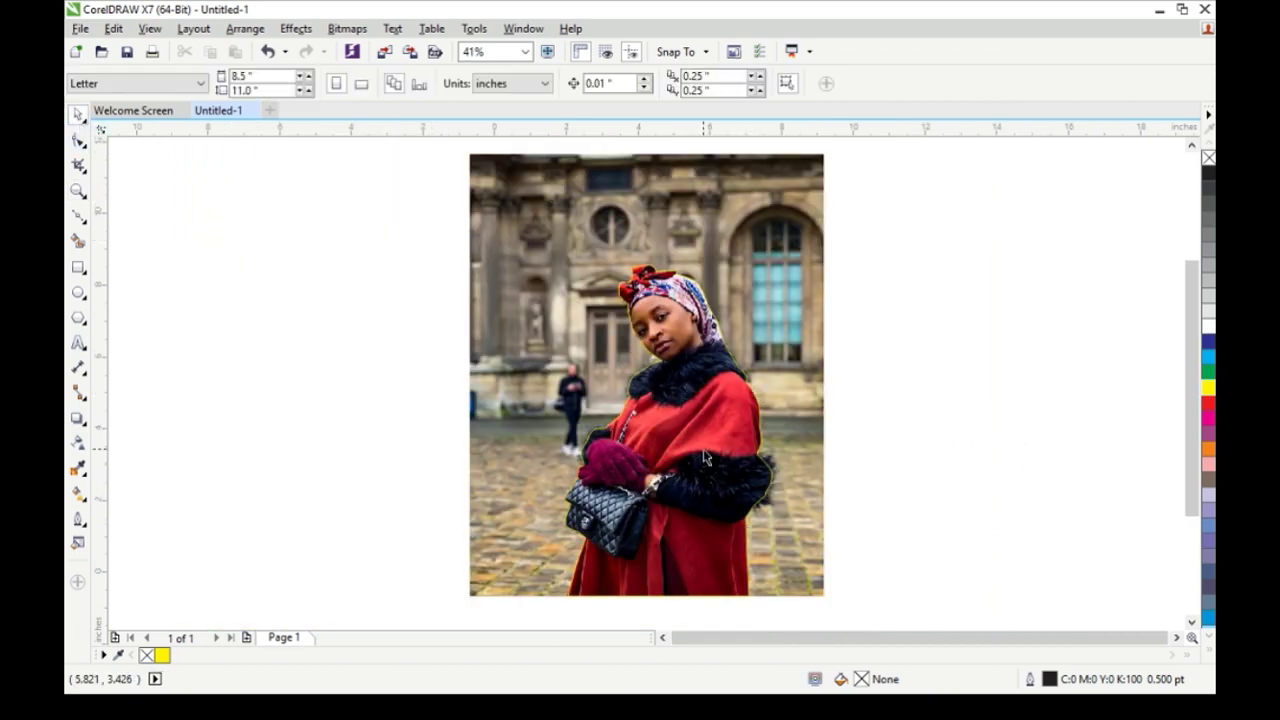
left_click(637, 423)
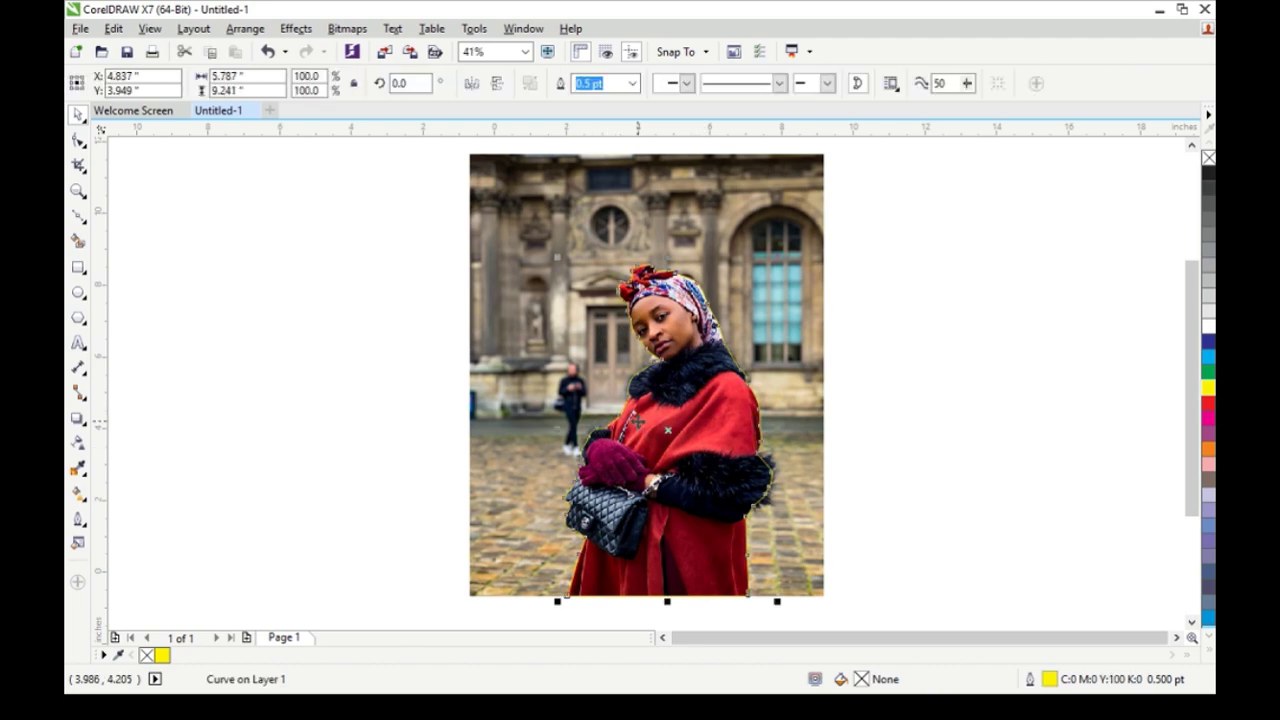
left_click(529, 434, "shift")
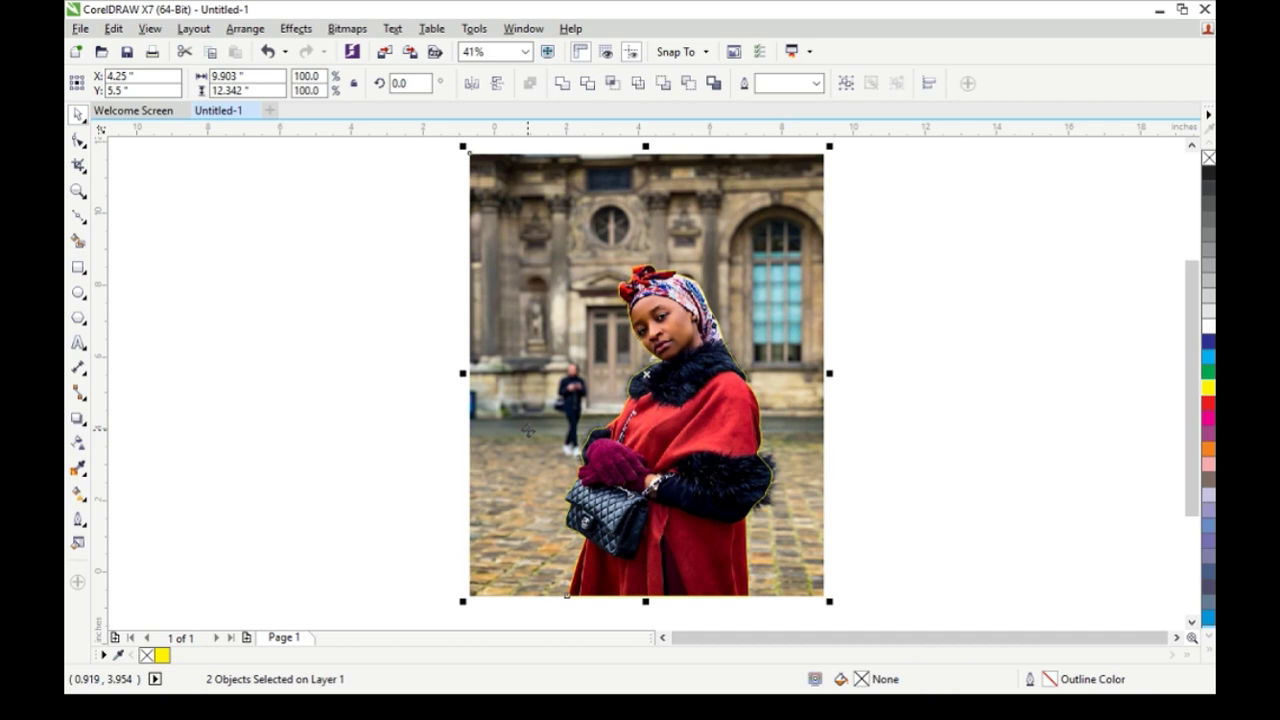
left_click(616, 92)
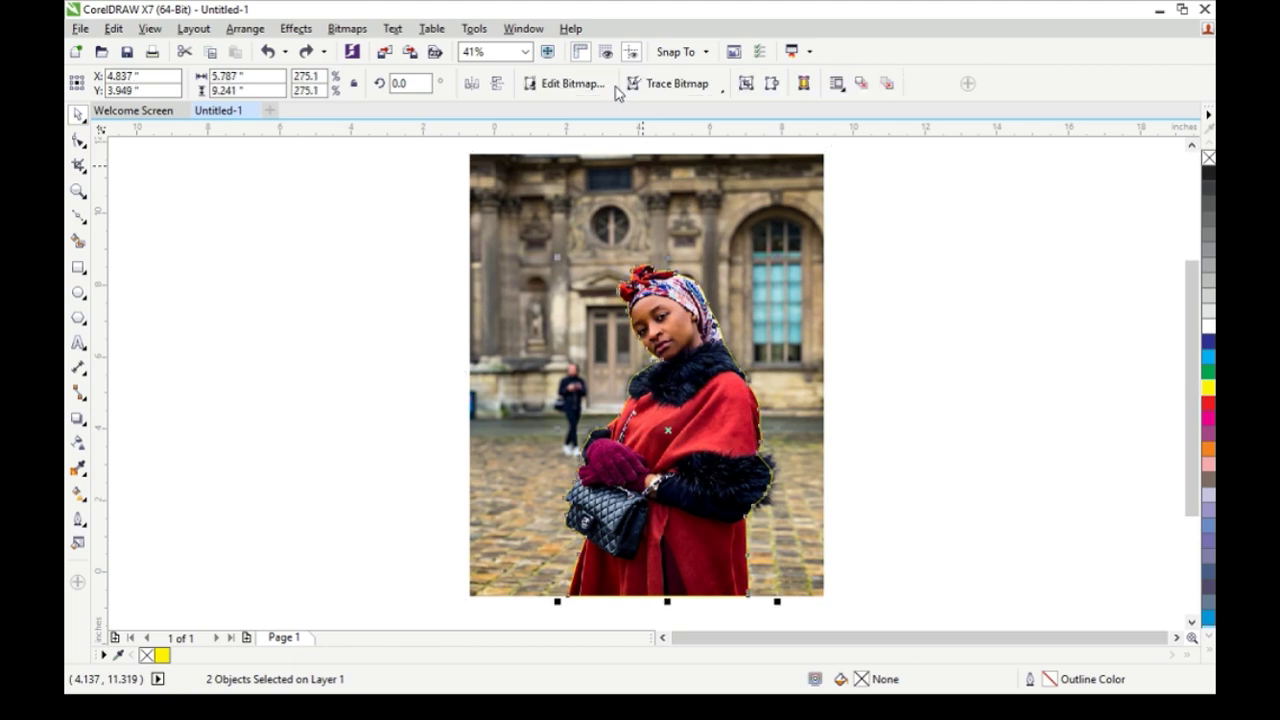
- Move the cut-out woman to the left of the original photo
left_click(880, 495)
left_click_drag(779, 537, 455, 475)
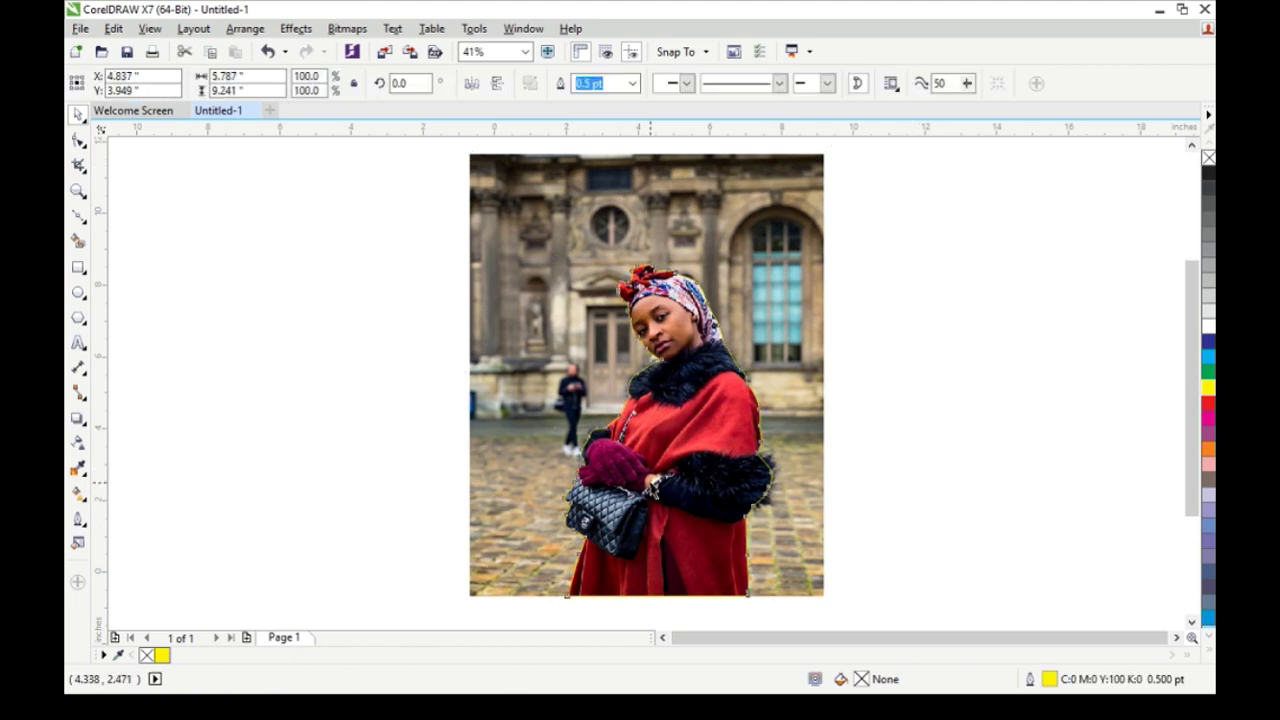
key("ctrl+z")
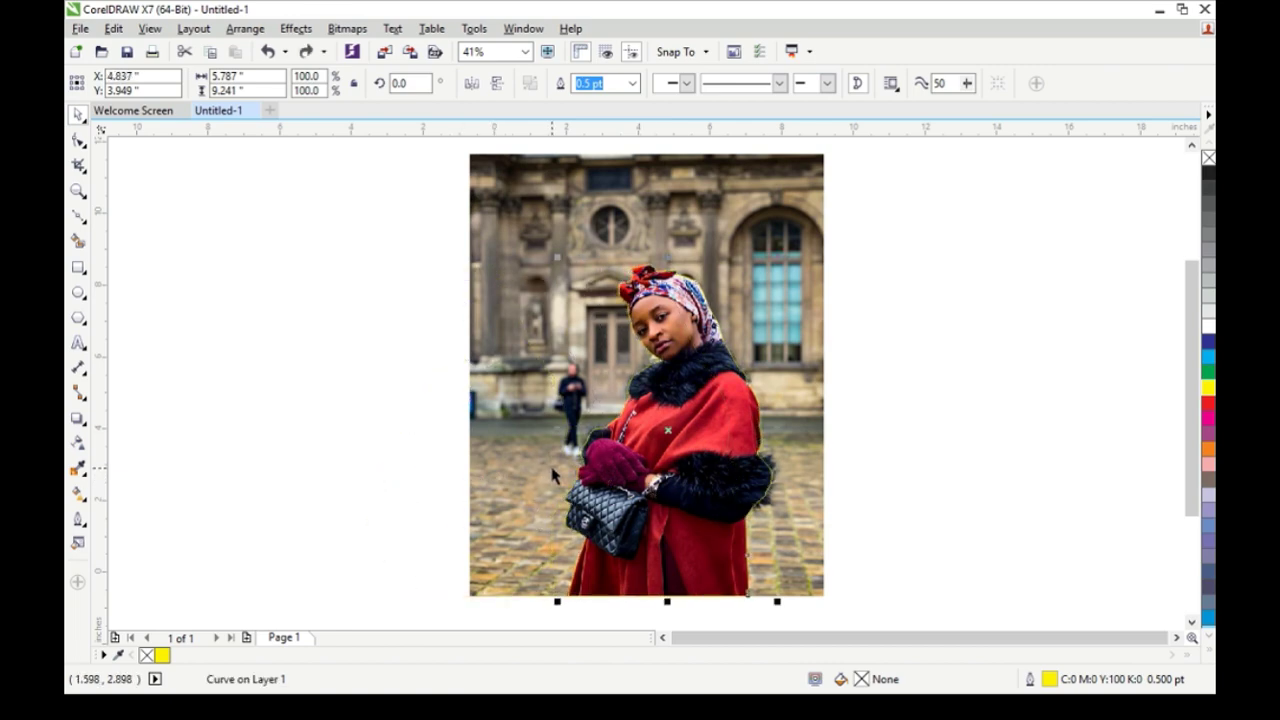
key("Escape")
left_click(668, 476)
mouse_move(742, 470)
left_mouse_down()
mouse_move(402, 428)
mouse_move(427, 428)
left_mouse_up()
left_click(1065, 426)
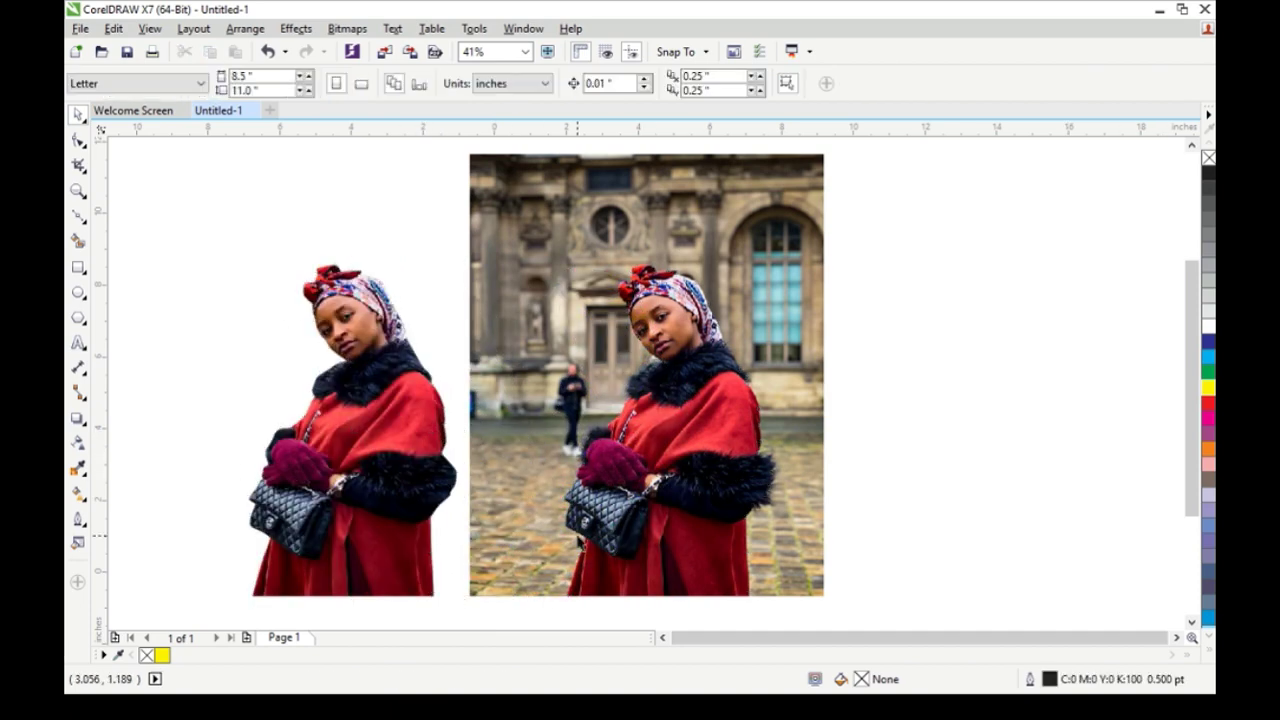
left_click(397, 458)
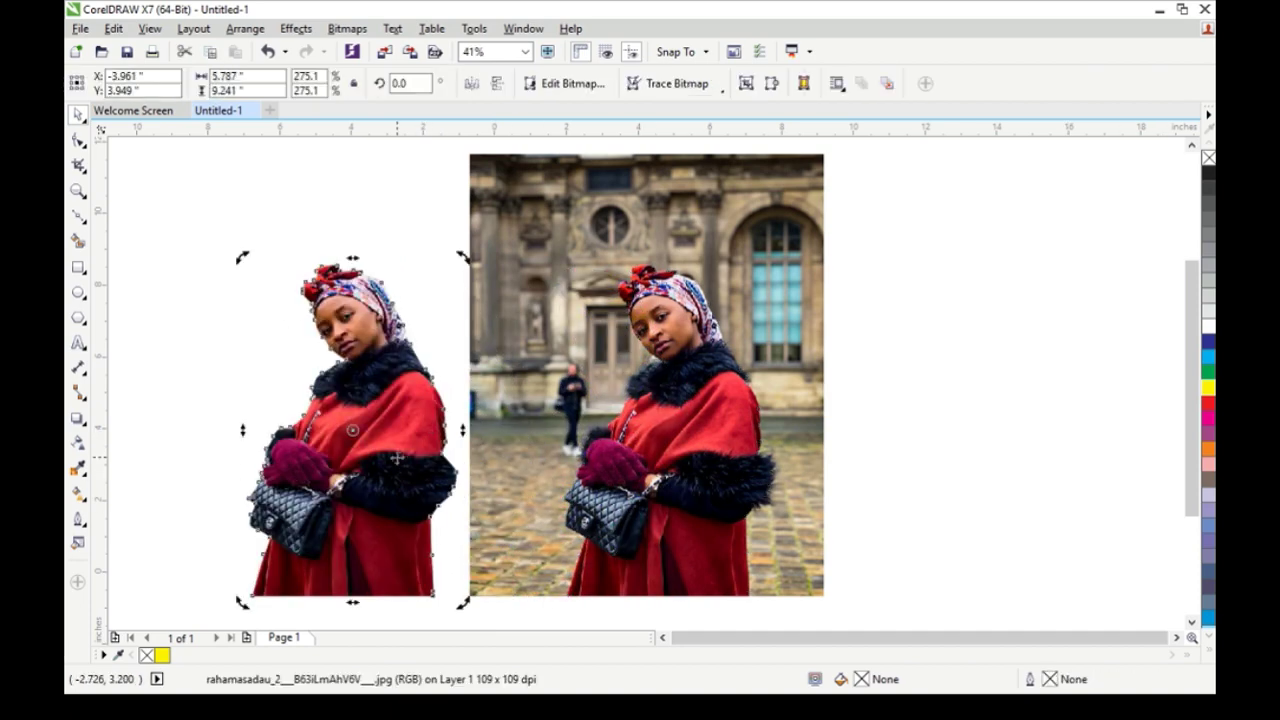
left_click(400, 352)
left_click(381, 254)
left_click(440, 291)
left_click(398, 223)
left_click(350, 338)
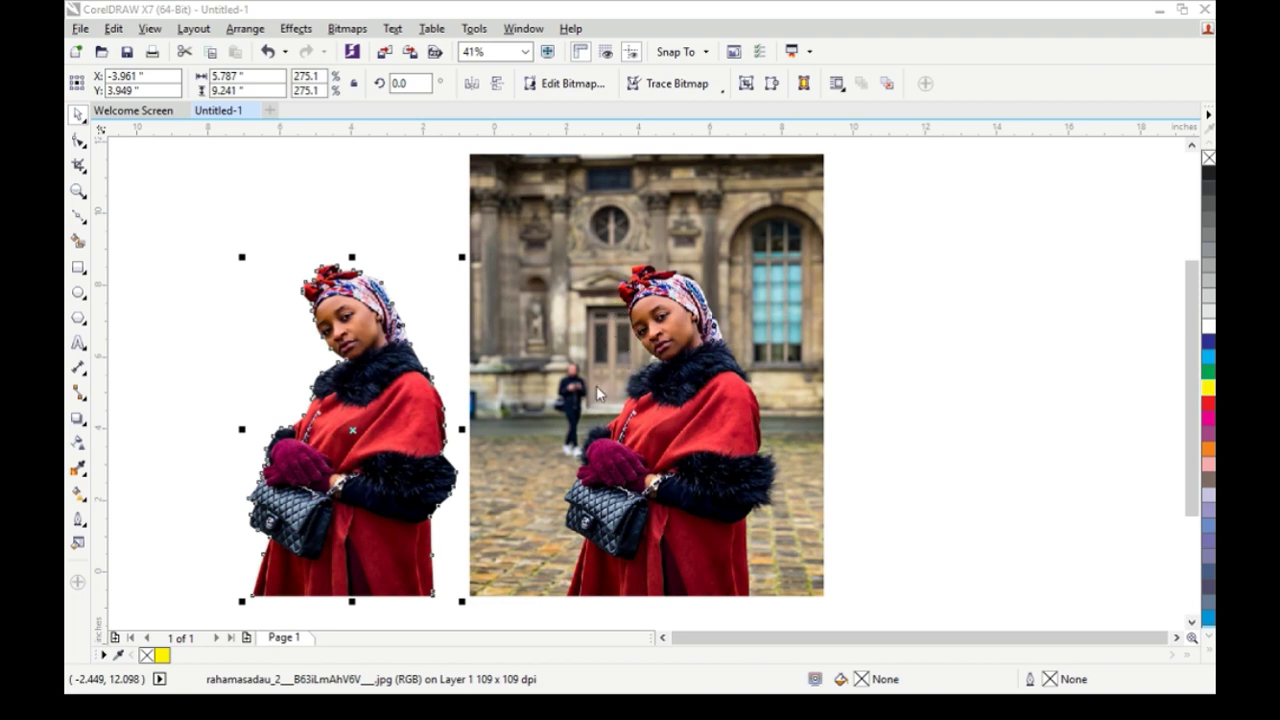
left_click(918, 302)
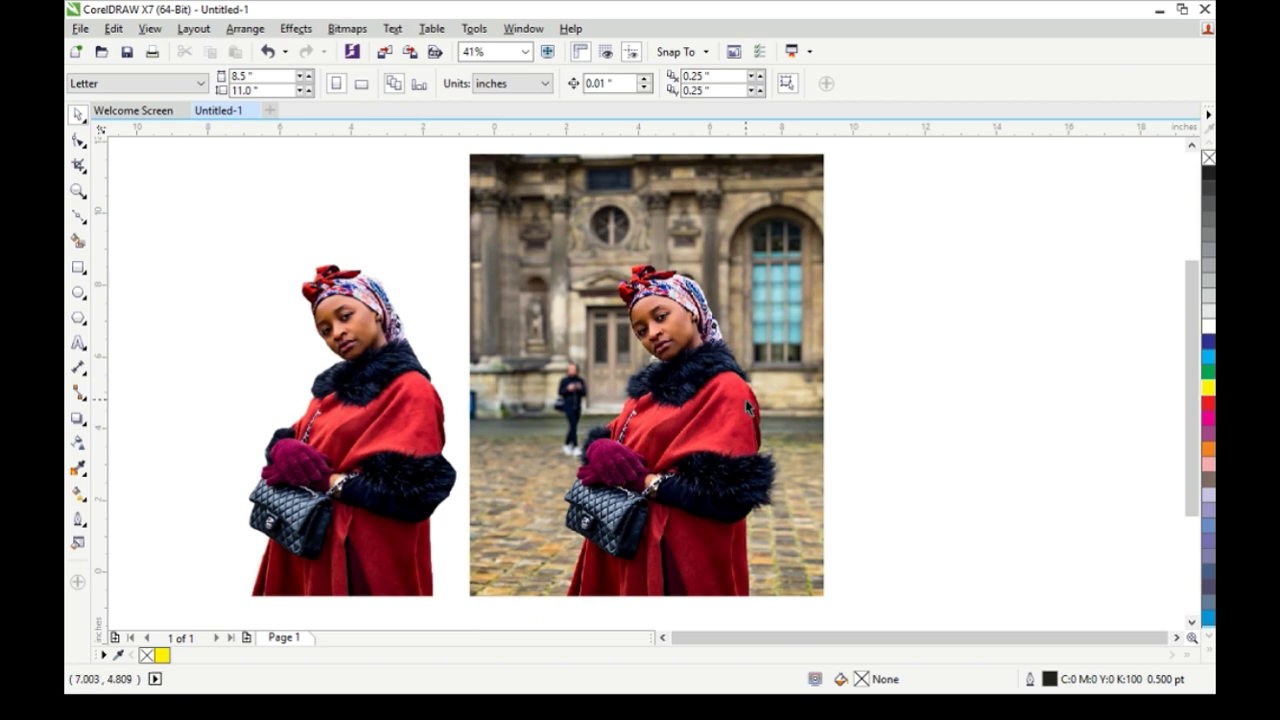
- Enlarge the cut-out woman and push it against the photo's left edge
left_click(415, 398)
left_click_drag(460, 263, 503, 153)
left_click_drag(358, 390, 324, 390)
- Zoom to fit both images in the view
key("ctrl+a")
key("shift+F2")
key("Escape")
key("z")
key("F3")
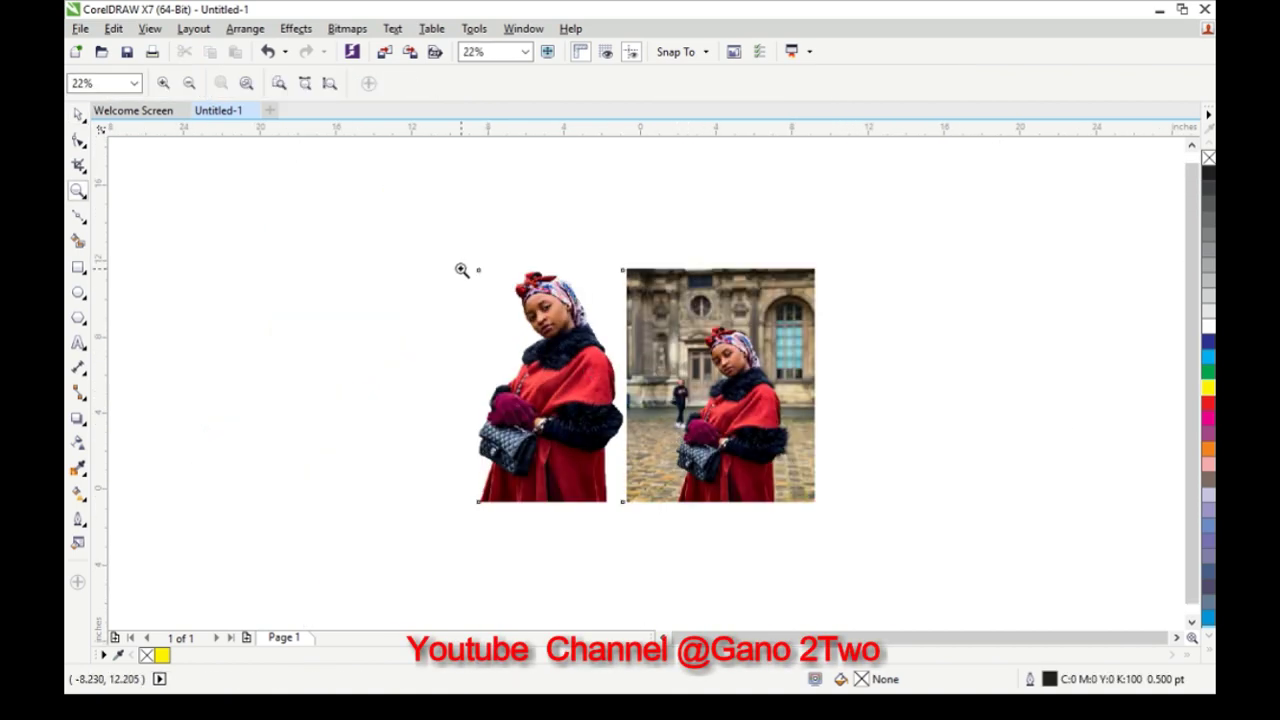
key("ctrl+a")
key("shift+F2")
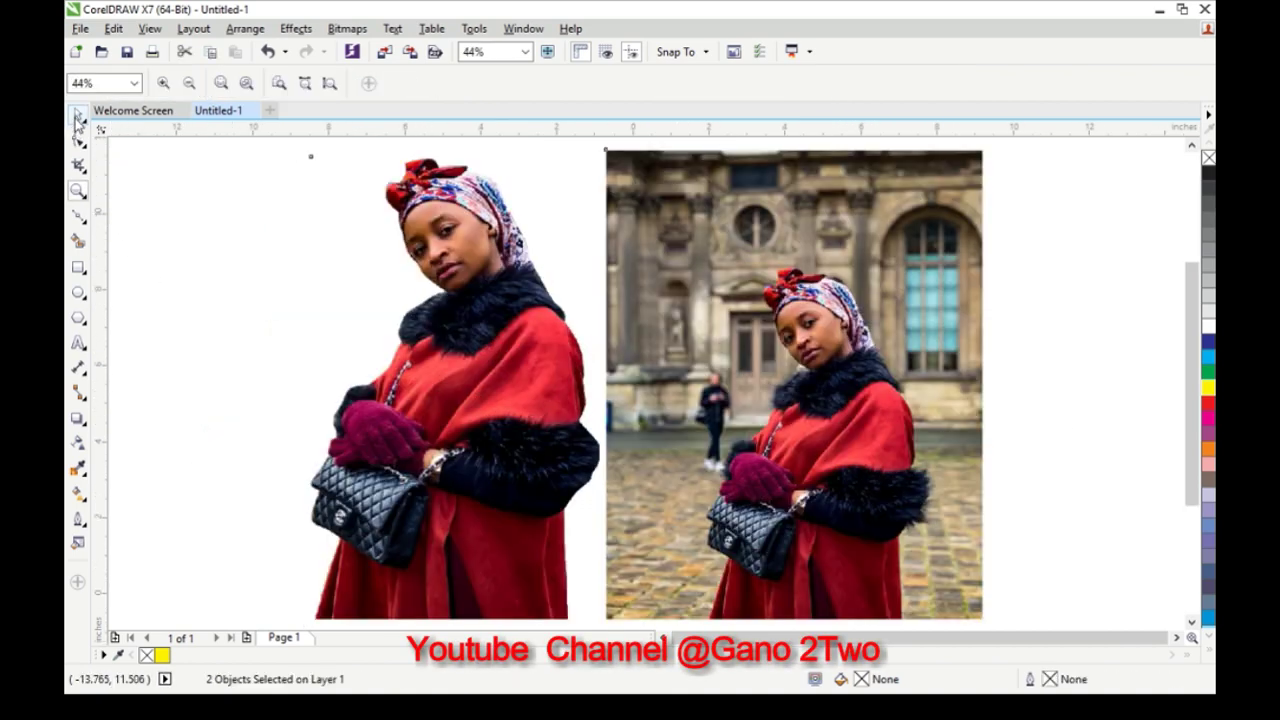
left_click(78, 118)
left_click(221, 220)
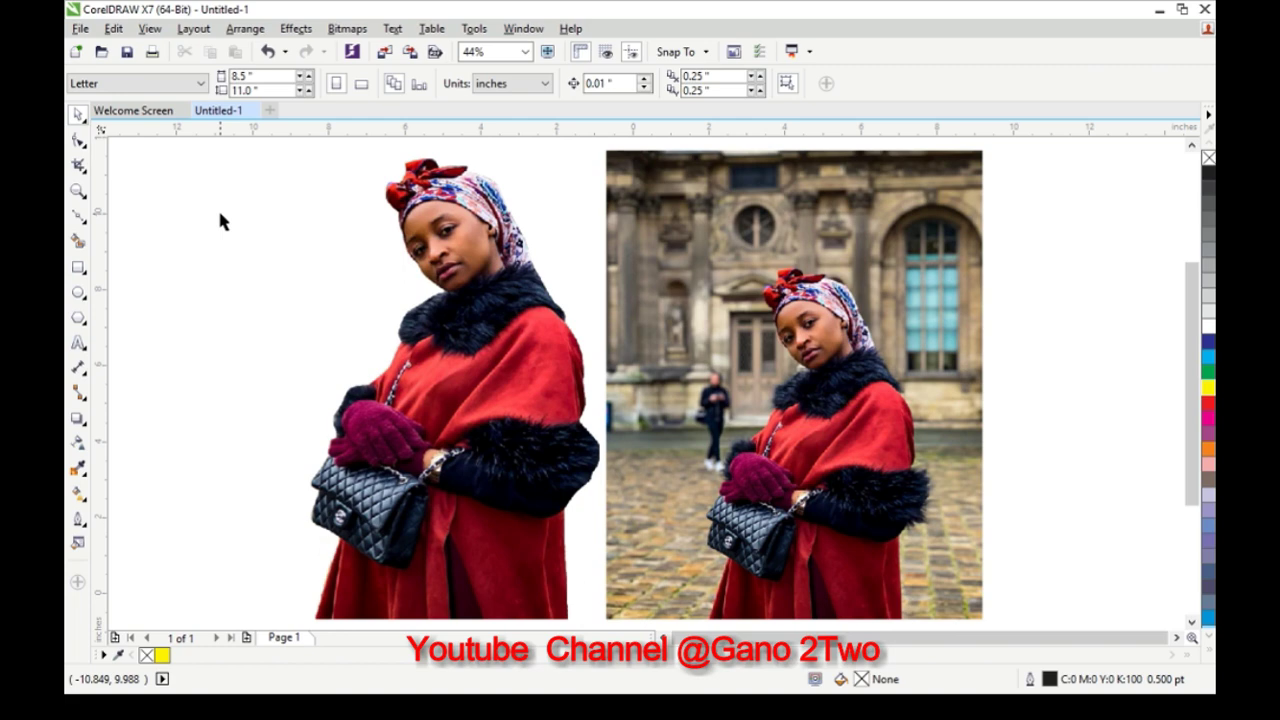
- Nudge the cut-out left, then undo back to its original size and position
left_click(410, 430)
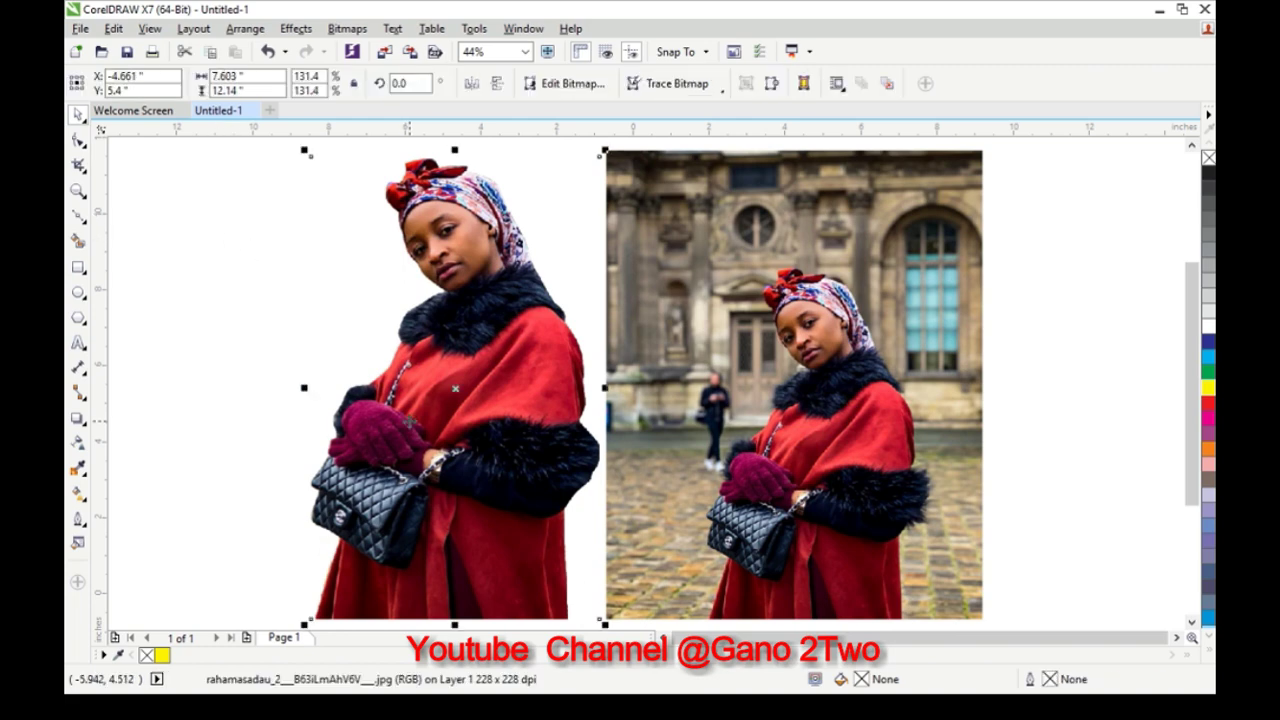
left_click_drag(457, 405, 401, 397)
key("ctrl+z")
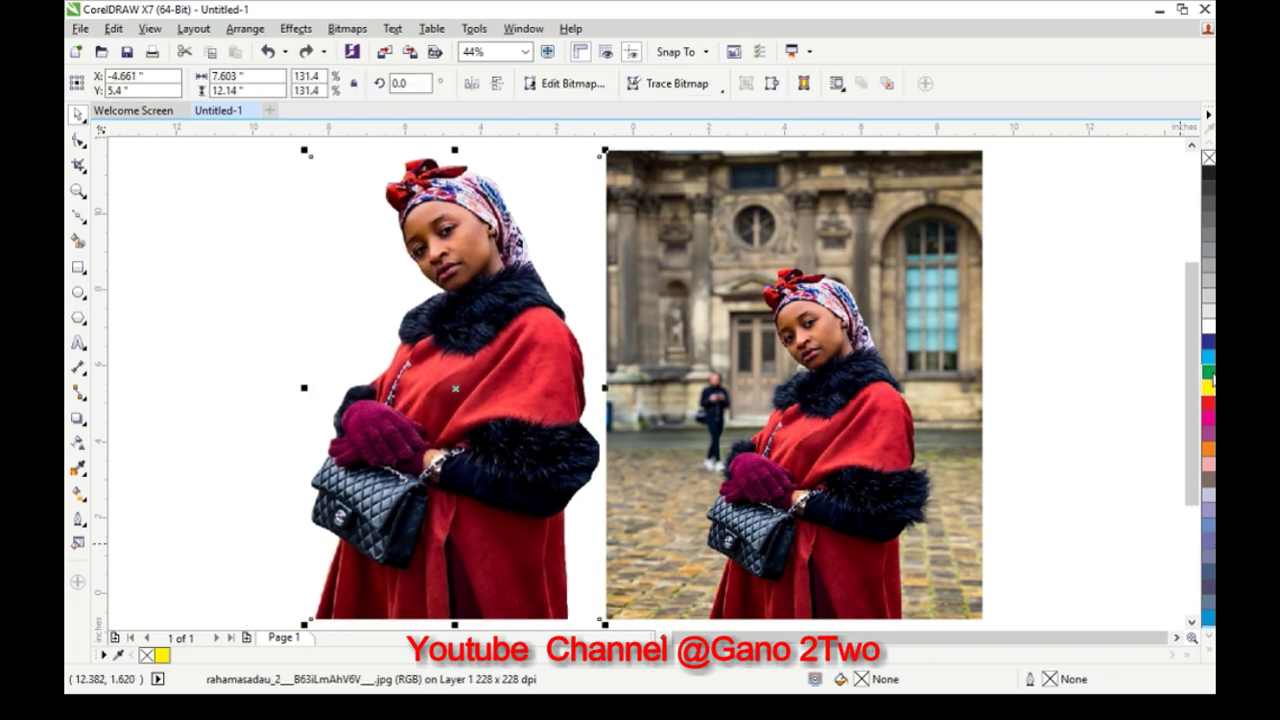
left_click(1070, 365)
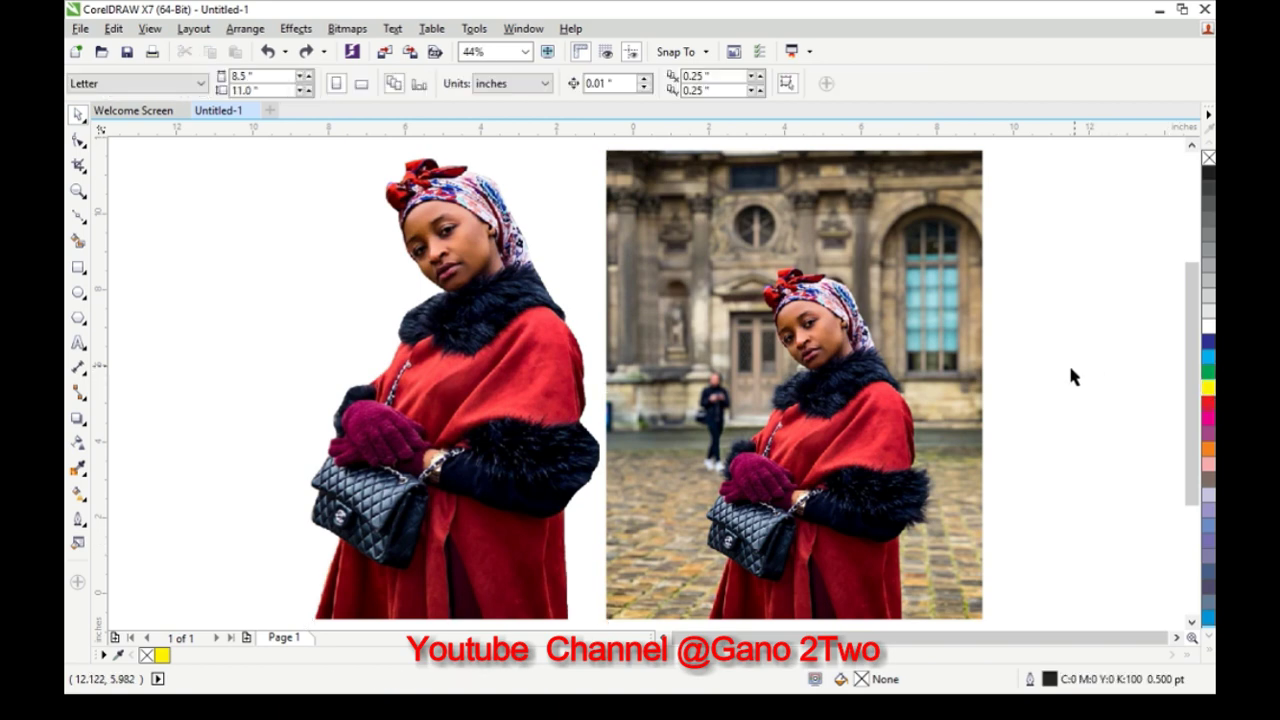
left_click(530, 404)
key("ctrl+z")
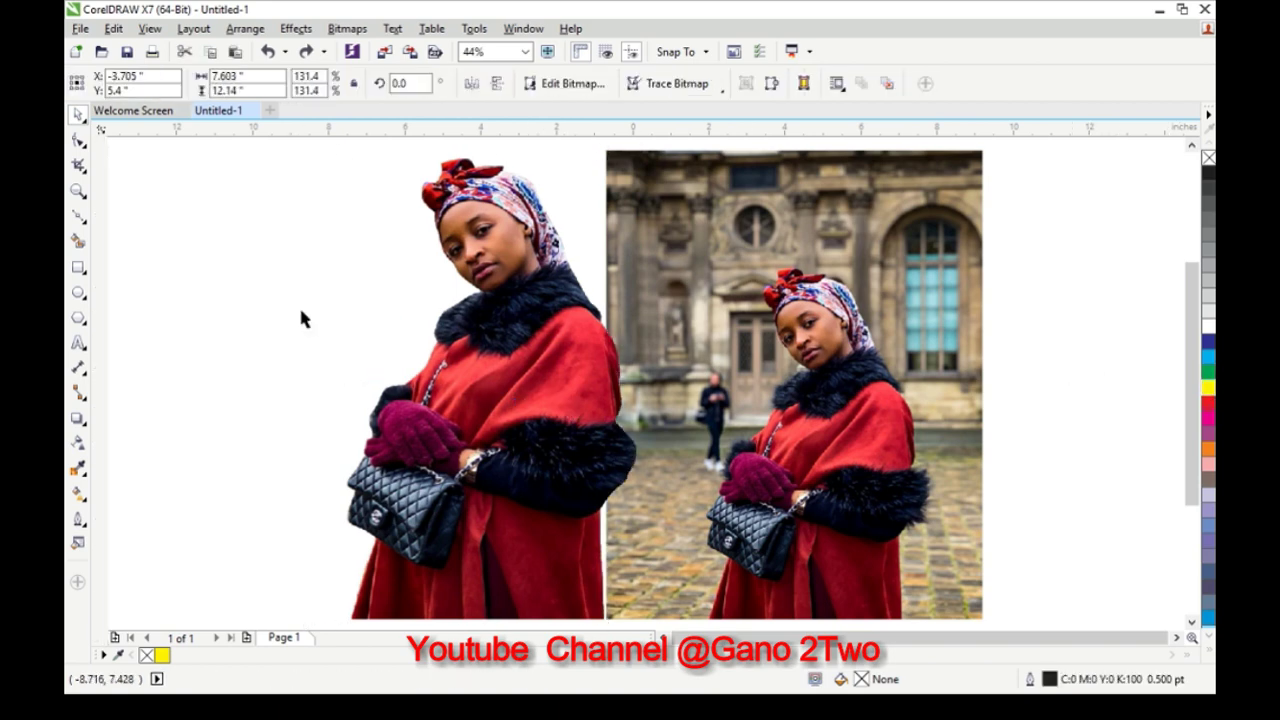
key("ctrl+z")
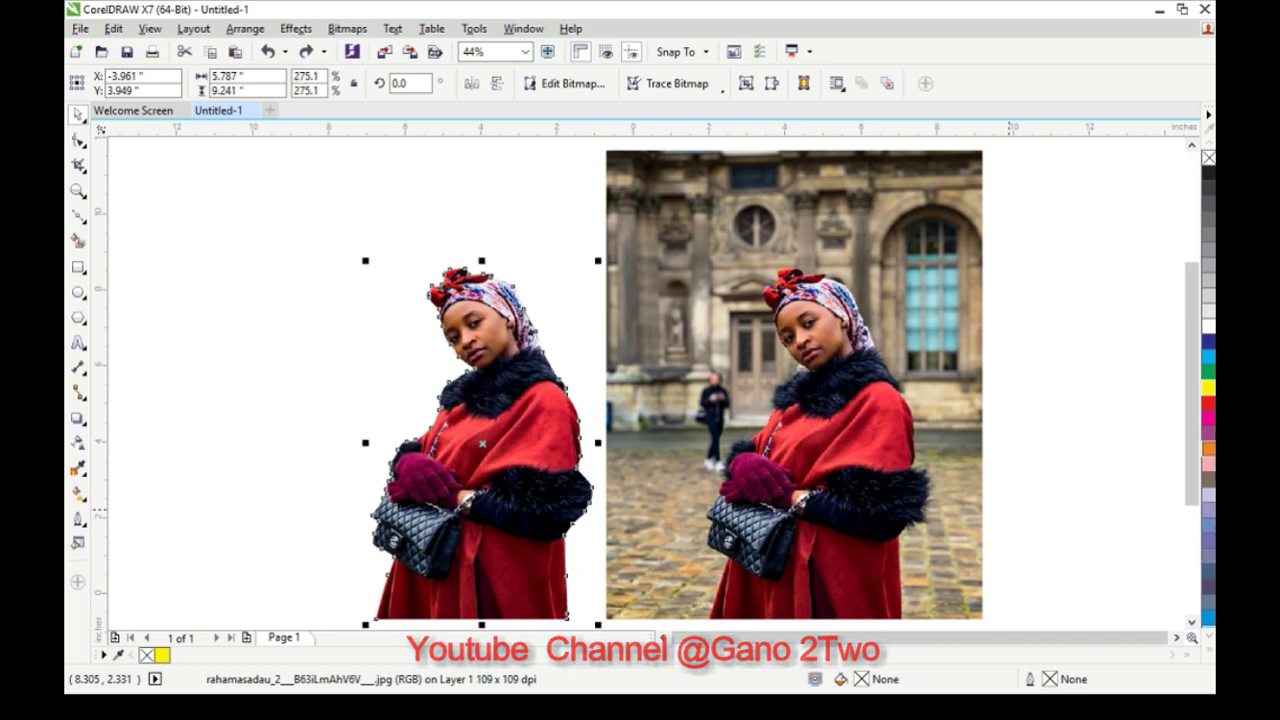